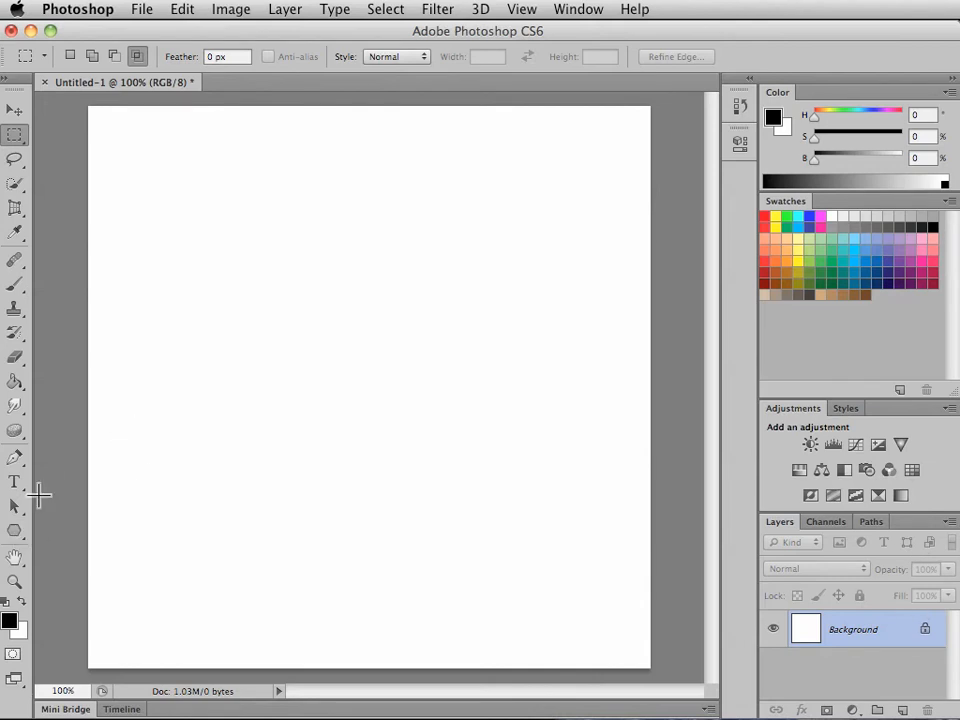
- Draw a vertical rectangle about 58 by 405 px in the canvas's left half, filled with red (hue 0, saturation 100, brightness 100)
left_click(15, 531)
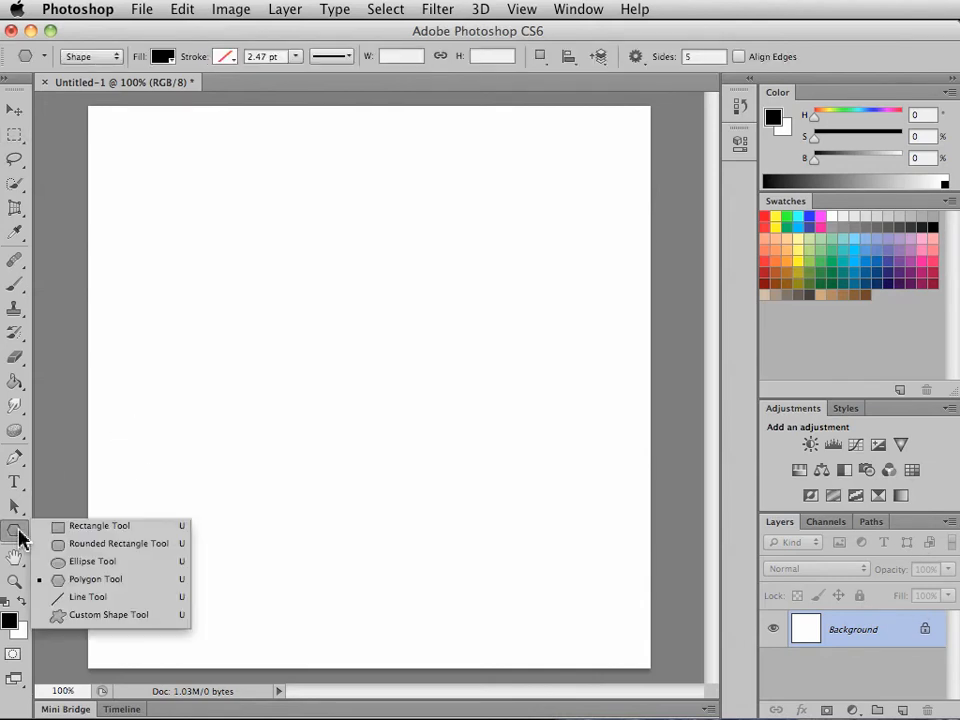
left_click(82, 527)
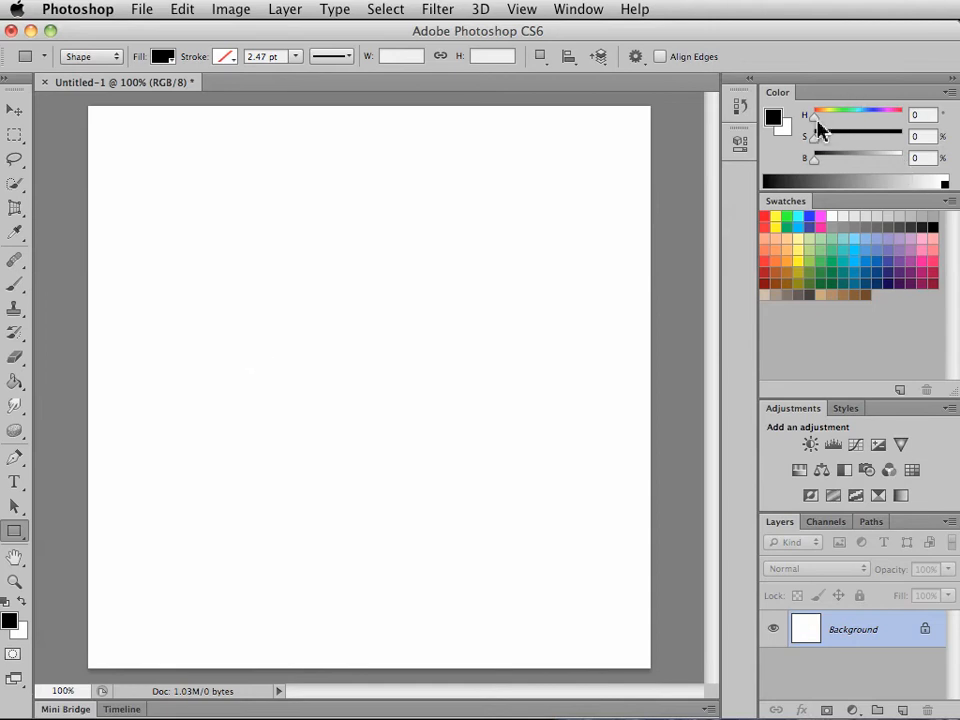
left_click_drag(816, 139, 939, 141)
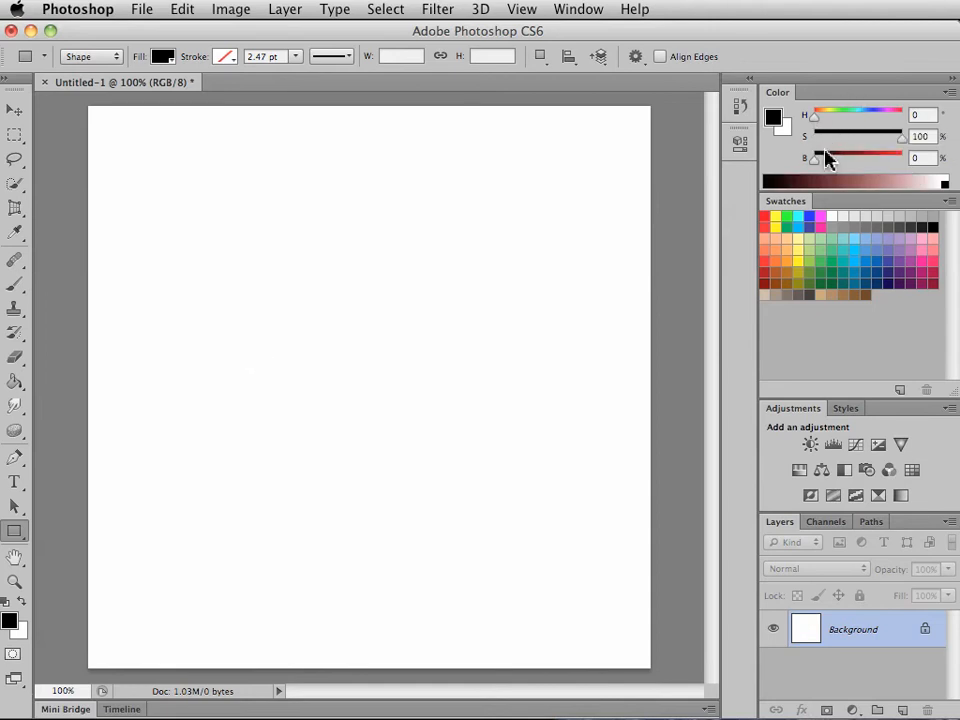
left_click_drag(825, 156, 918, 165)
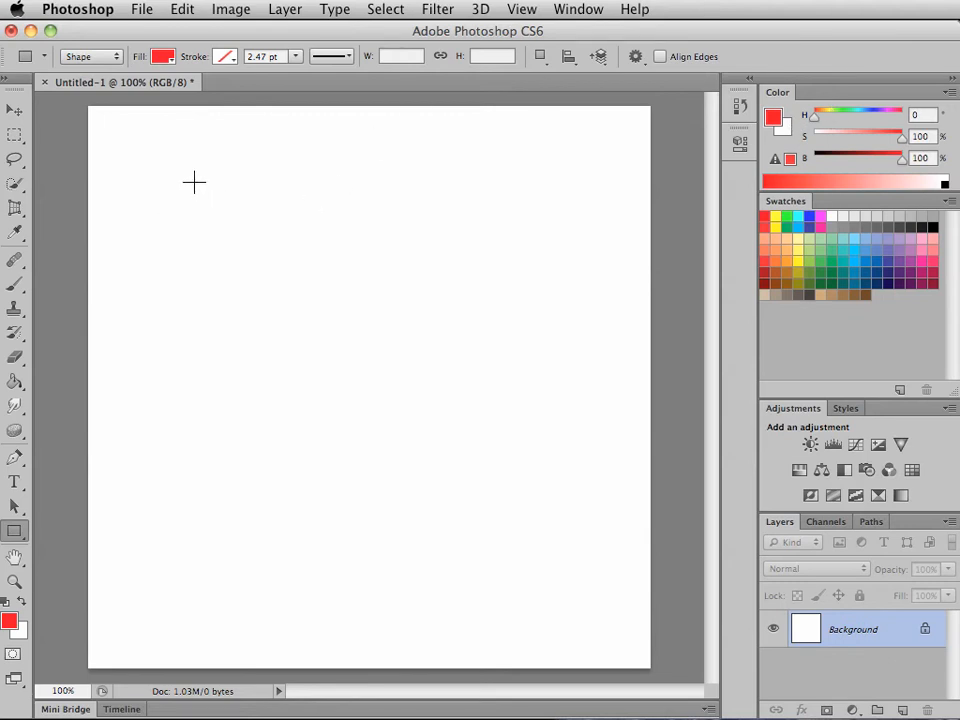
left_click_drag(194, 182, 249, 562)
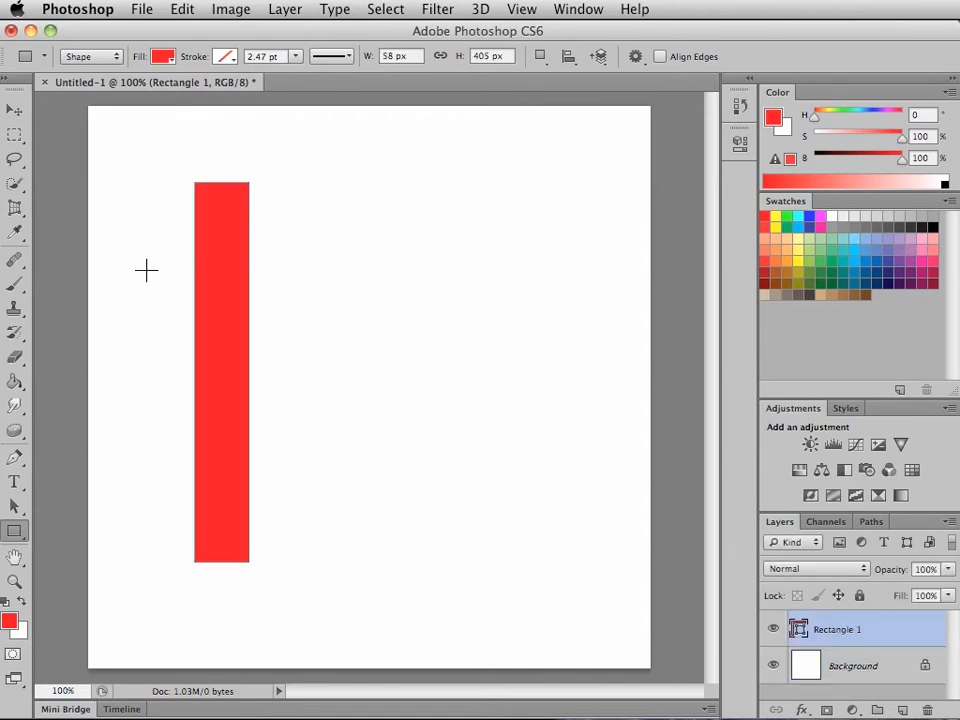
- Draw a horizontal rectangle about 370 by 13 px across the red bar's upper part and fill it with cyan
left_click_drag(167, 242, 514, 253)
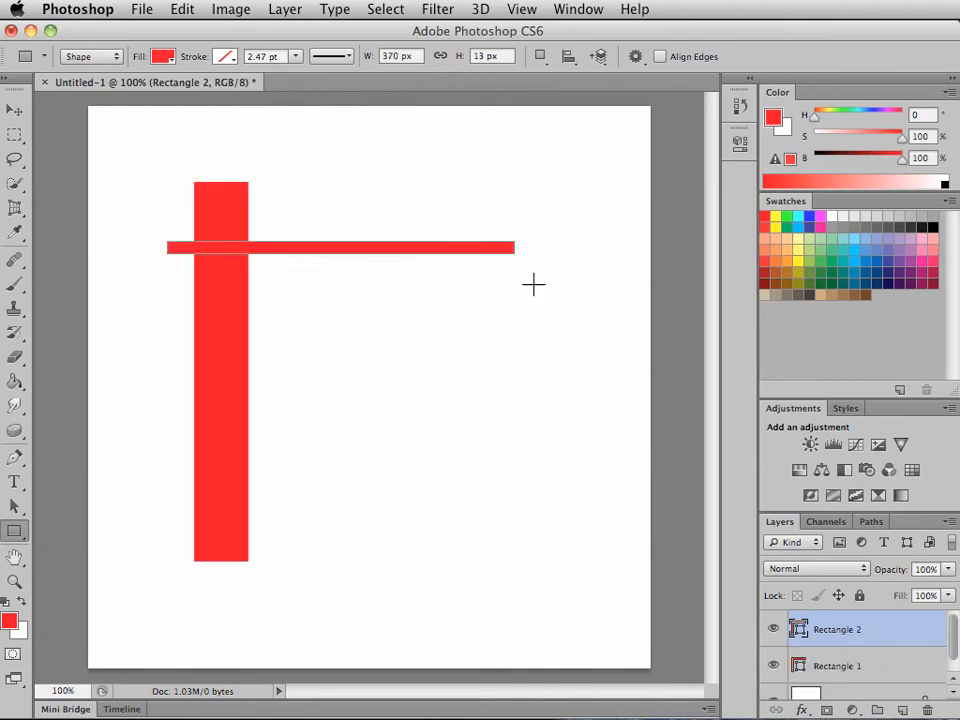
left_click(158, 60)
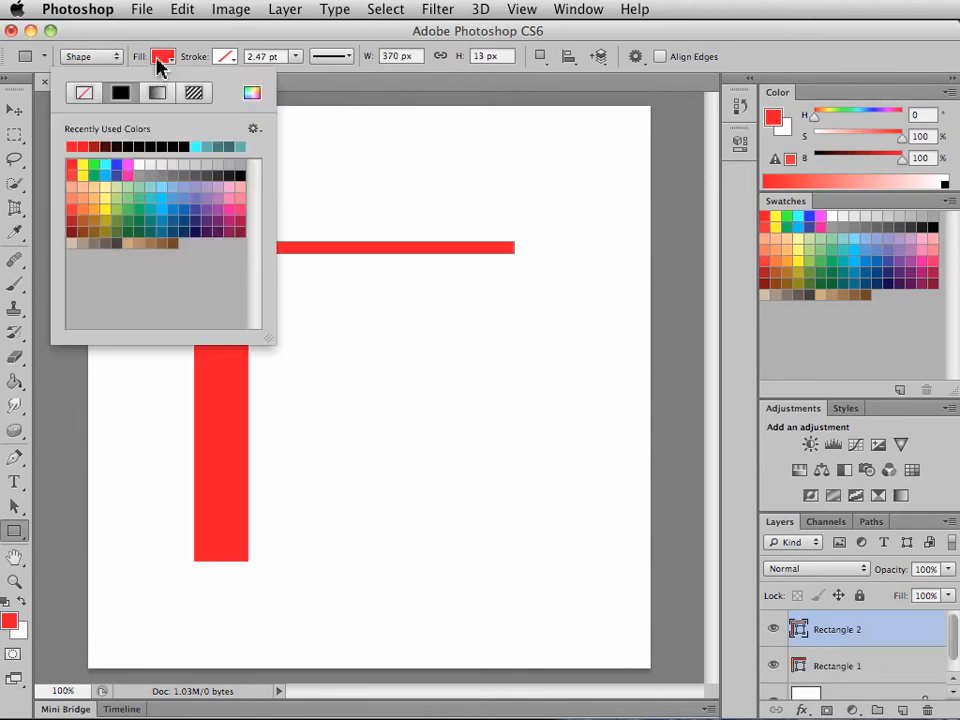
left_click(105, 164)
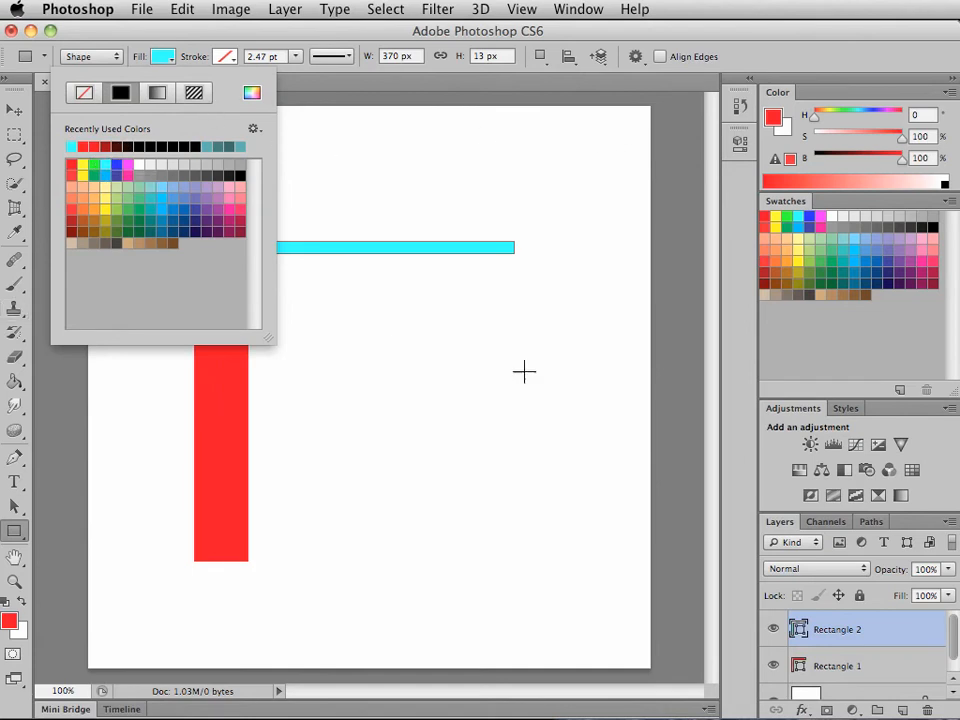
- Sample the horizontal bar's cyan with the Eyedropper and mute the foreground colour to saturation 59 and brightness 64
left_click(16, 233)
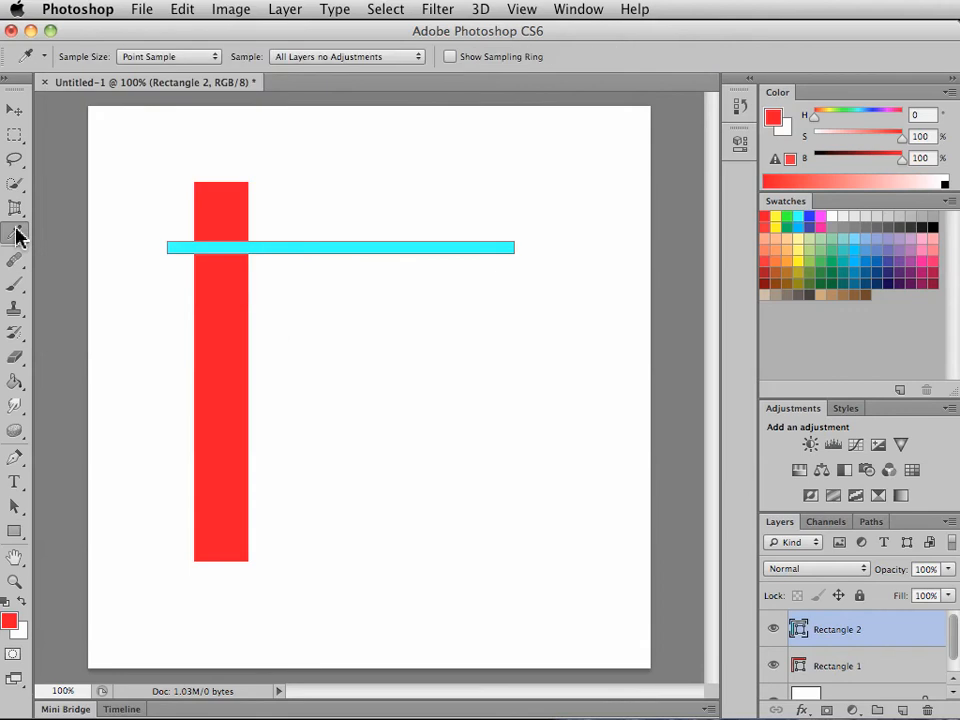
left_click(388, 248)
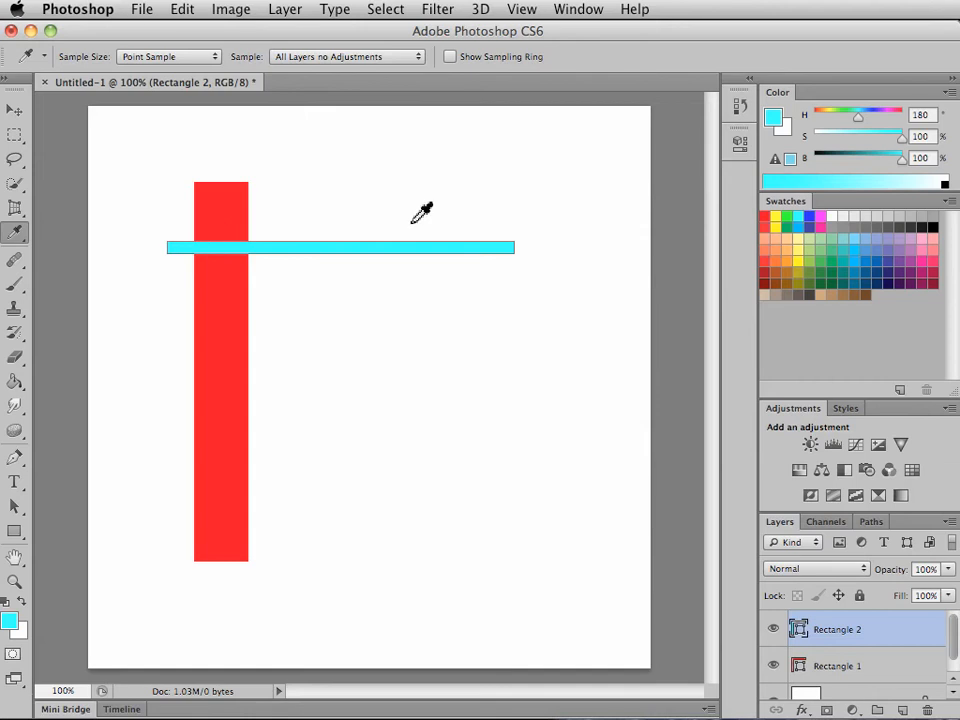
left_click_drag(898, 157, 866, 140)
- Try several recently used shades on the horizontal rectangle and settle on a darker teal fill
left_click(15, 531)
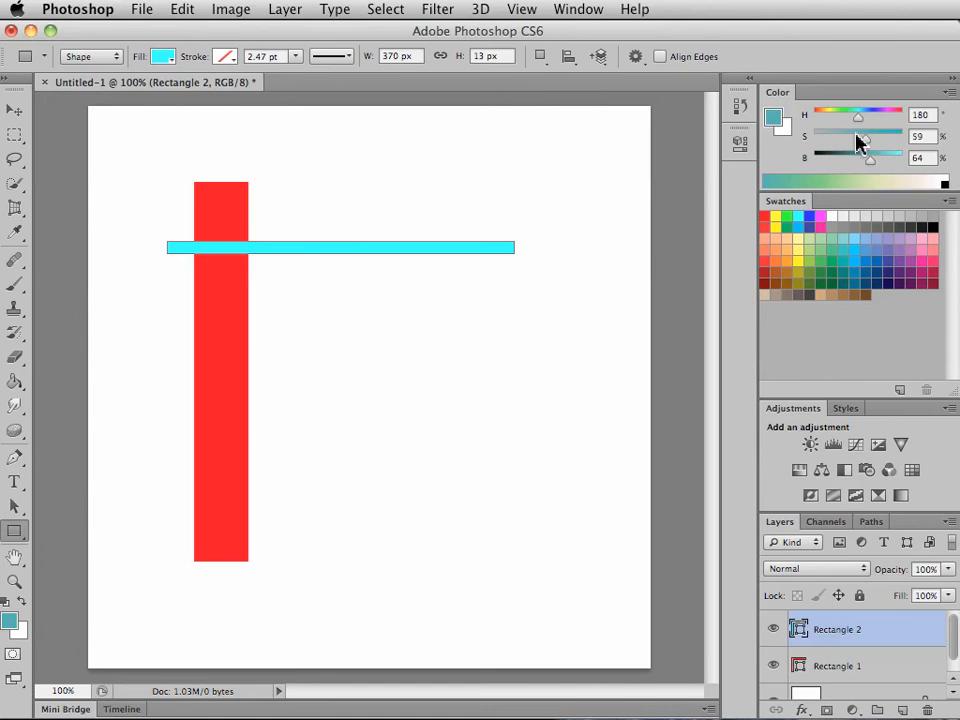
left_click(163, 58)
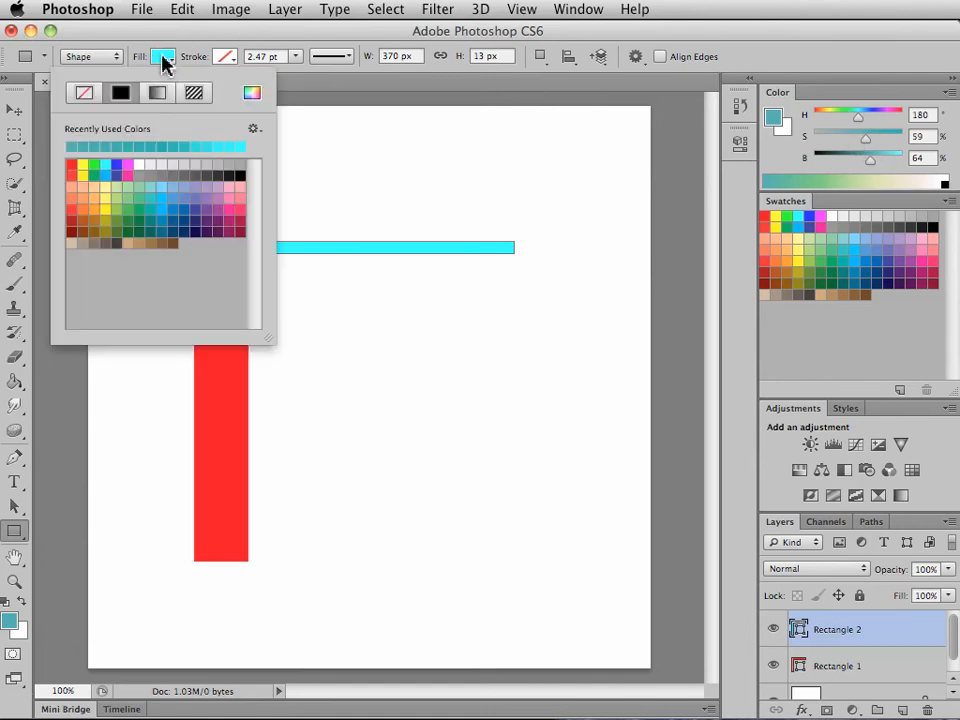
left_click(183, 147)
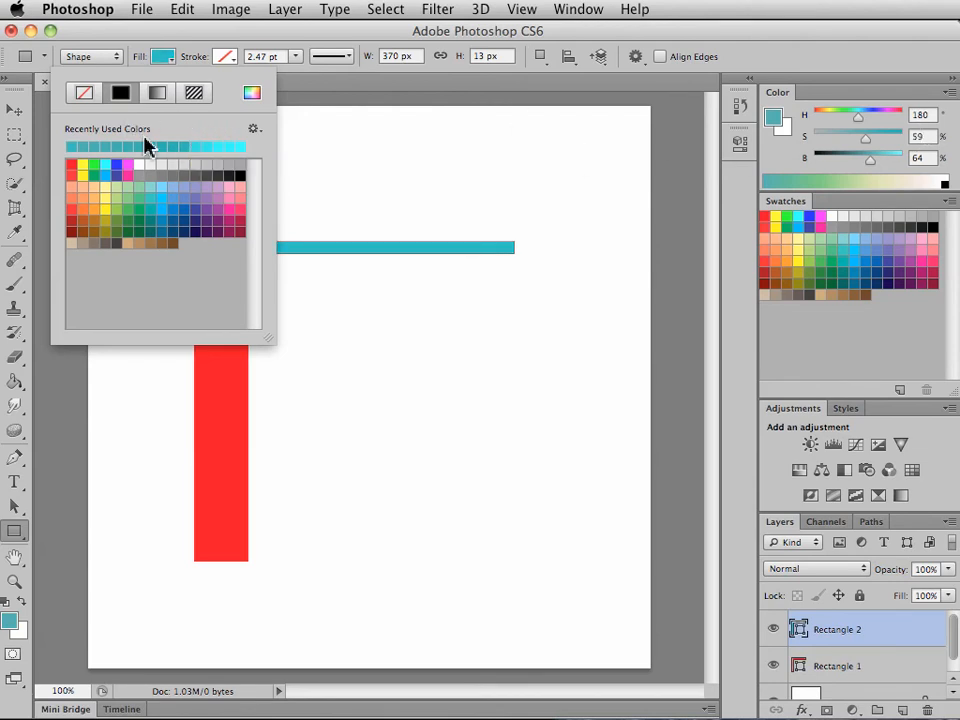
left_click(237, 147)
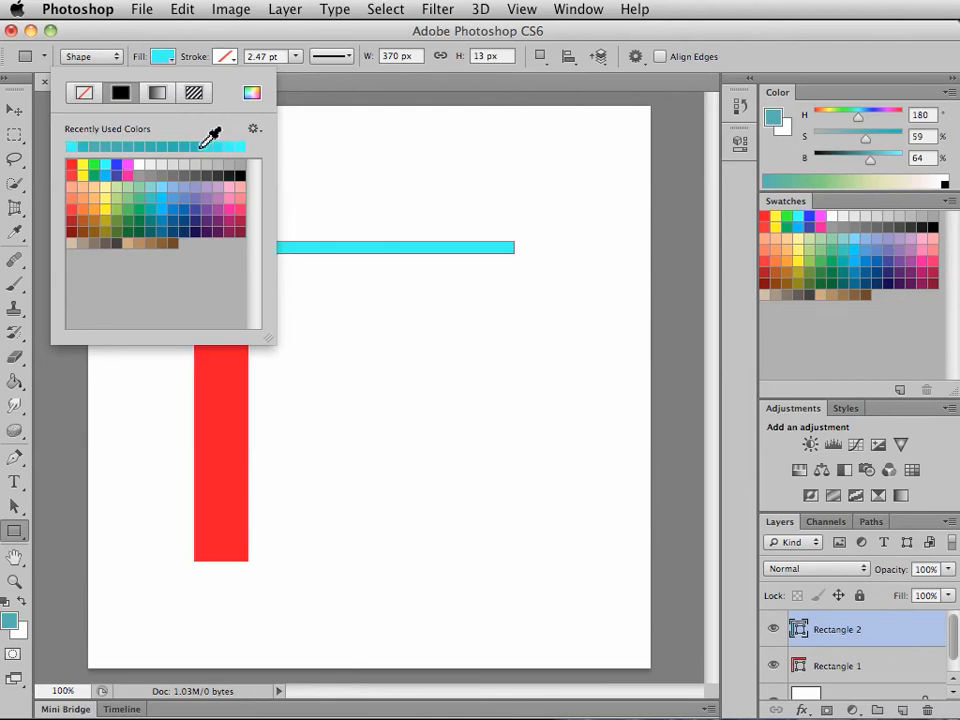
left_click(199, 147)
left_click(210, 147)
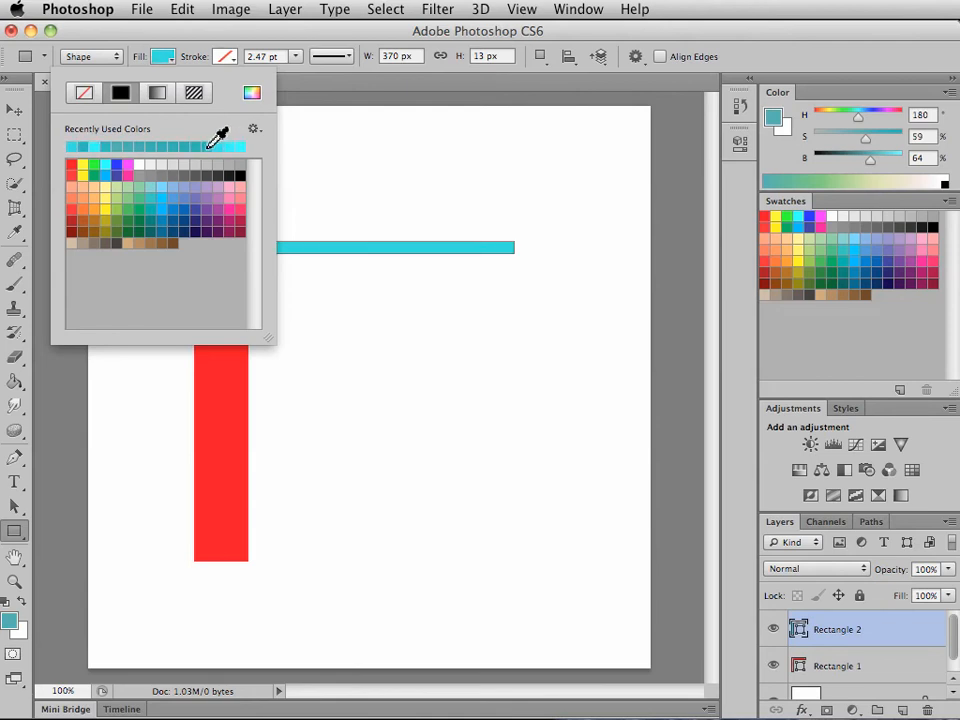
left_click(86, 146)
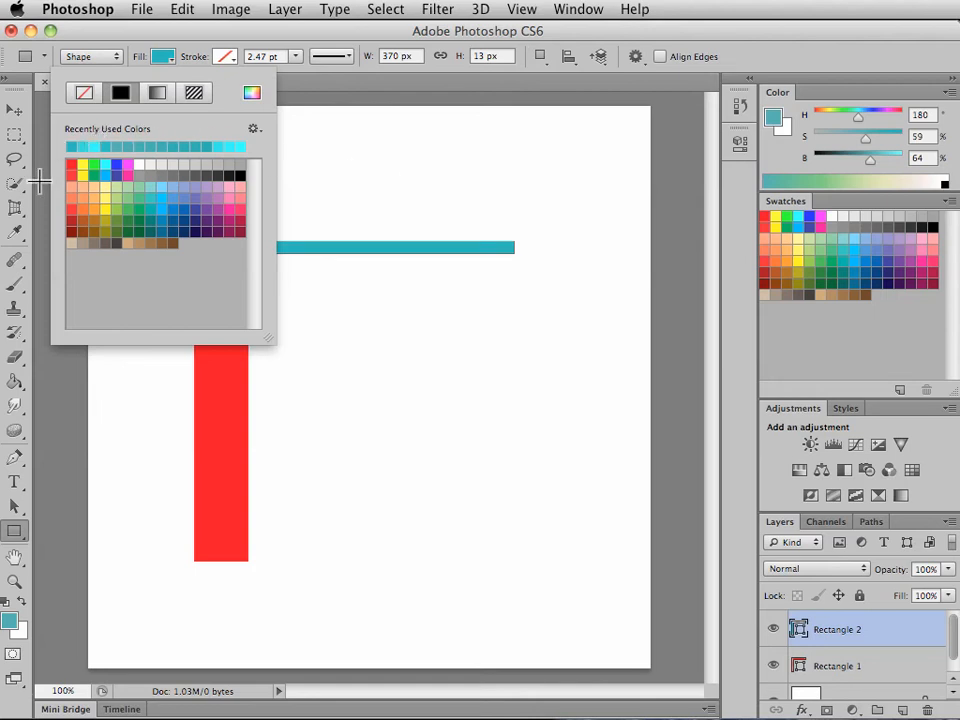
- Create a second horizontal rectangle of 370 by 13 px across the red bar's lower part
left_click(78, 386)
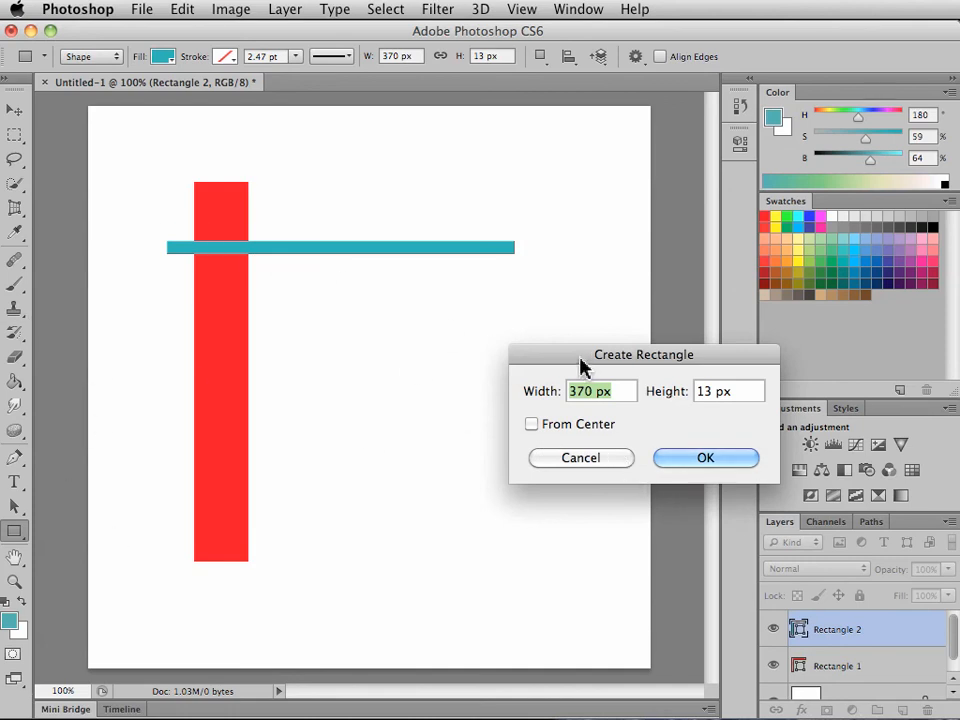
left_click(673, 463)
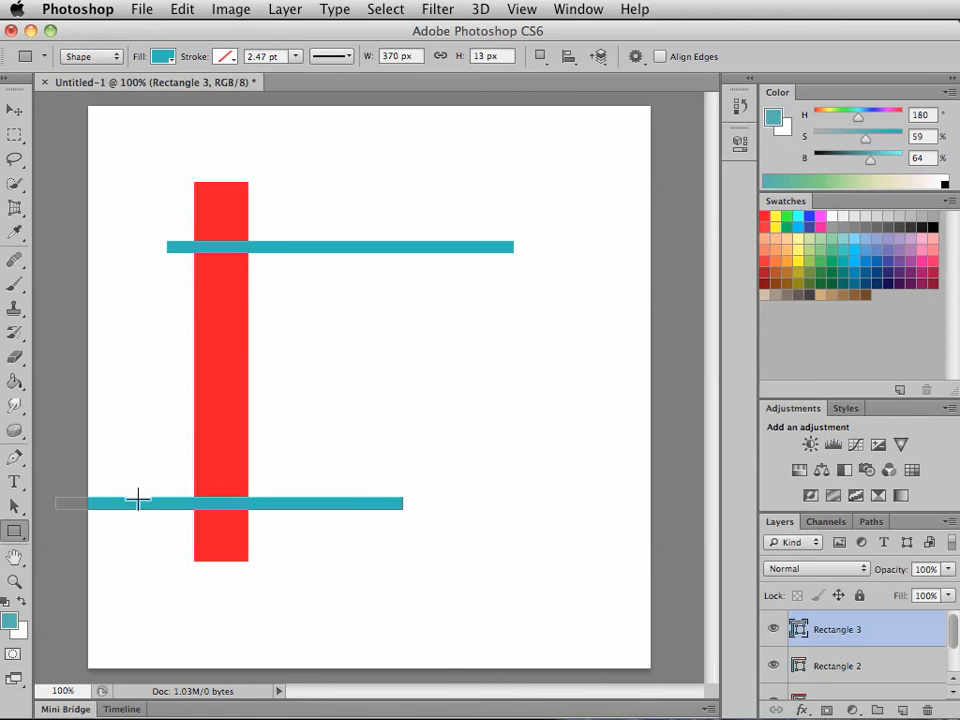
- Switch to the Polygon tool and change the lower horizontal bar's fill to a brighter recently used cyan
left_click(14, 531)
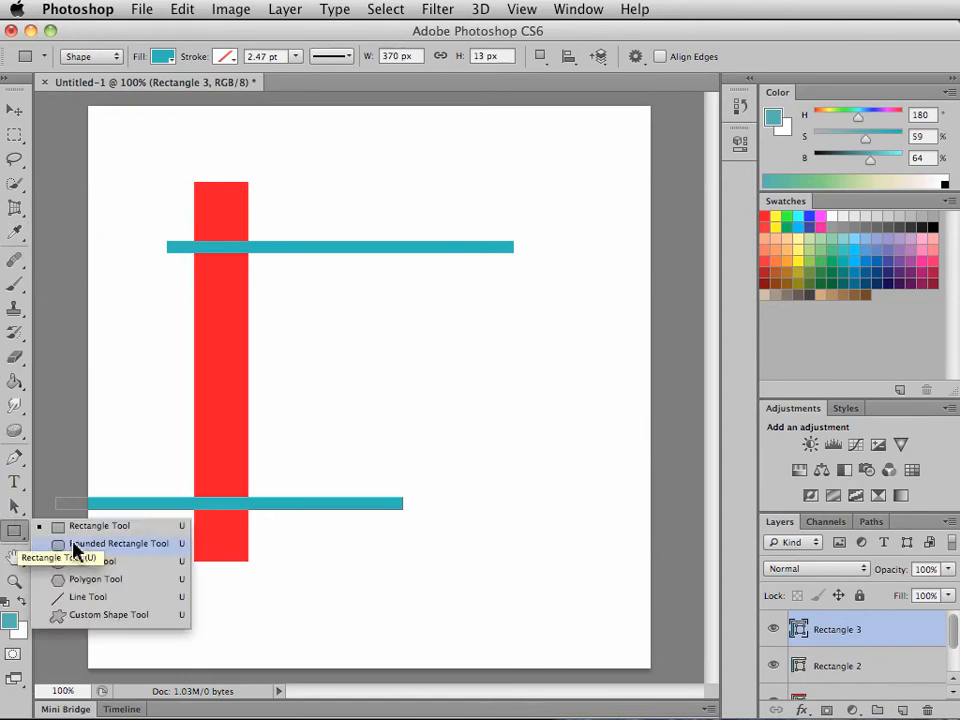
left_click(88, 580)
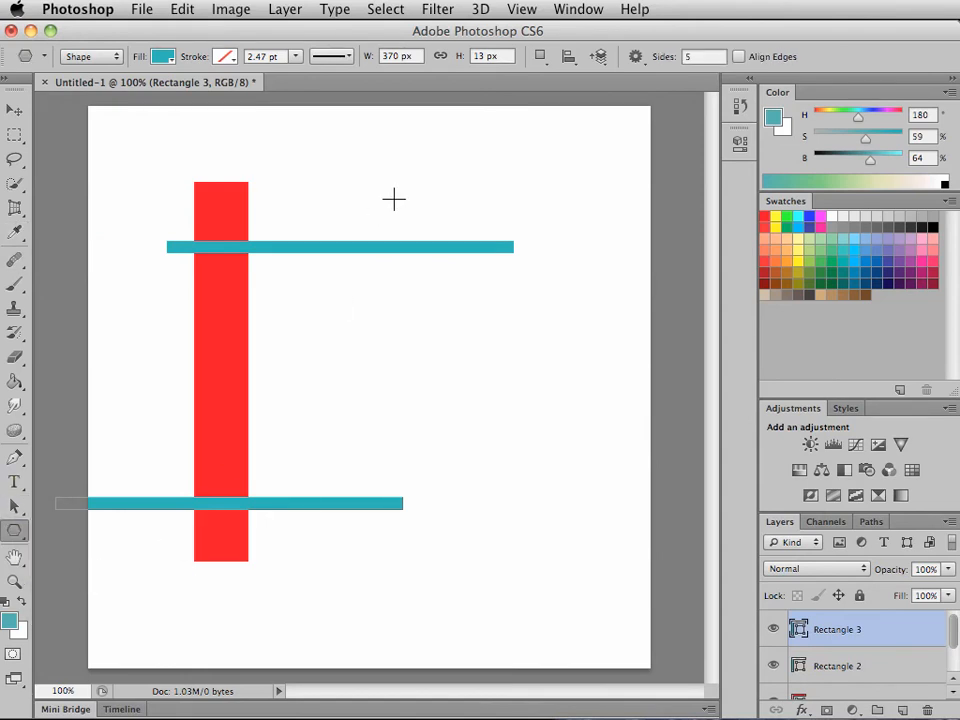
left_click(163, 56)
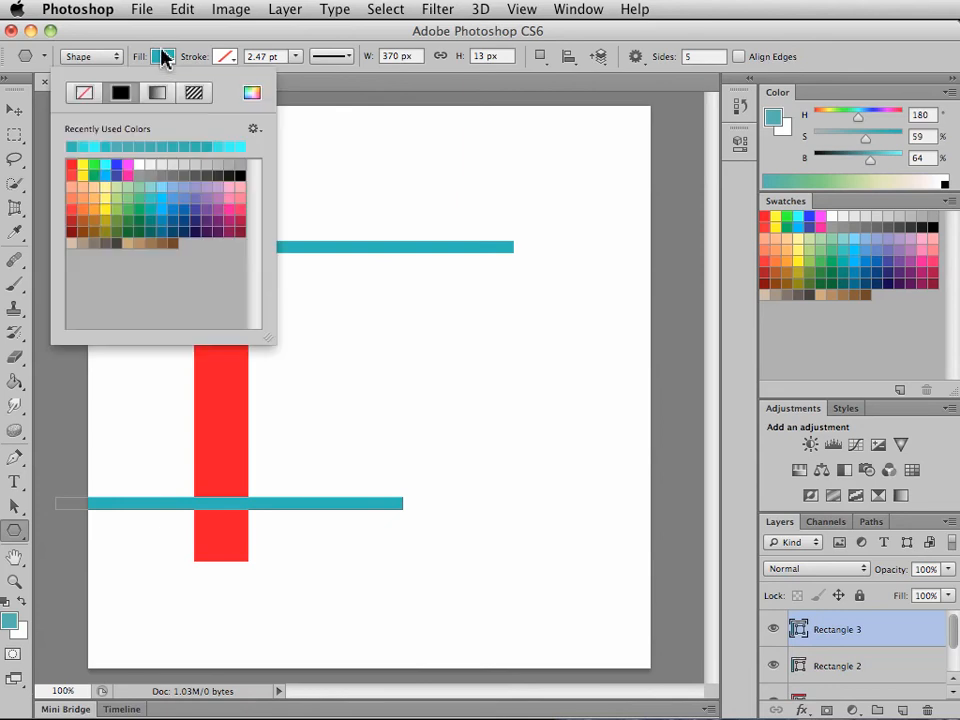
left_click(243, 147)
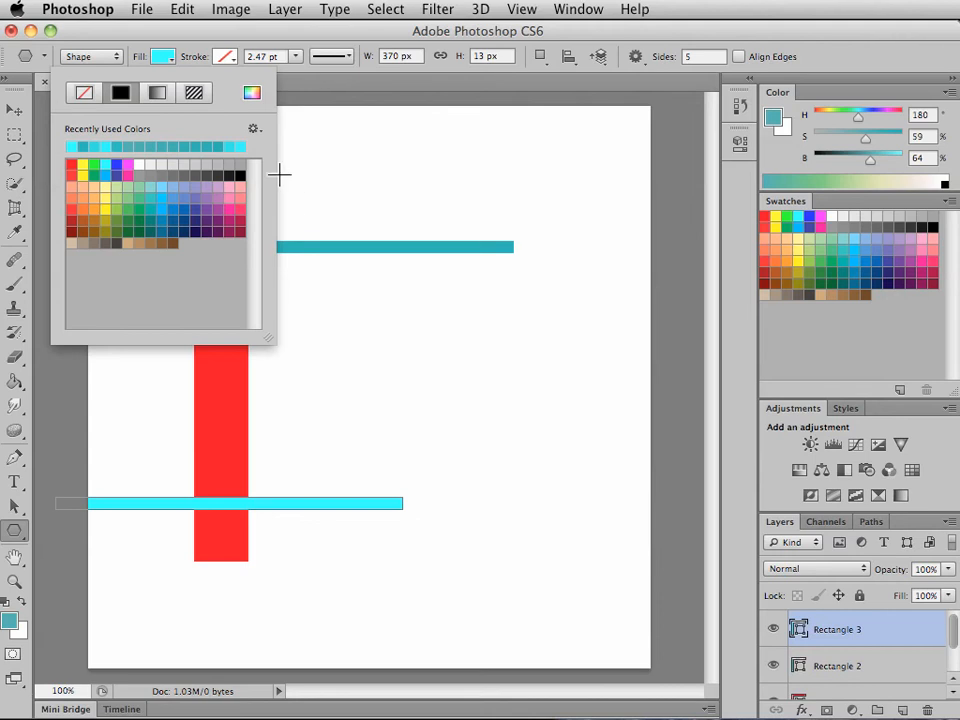
left_click(86, 146)
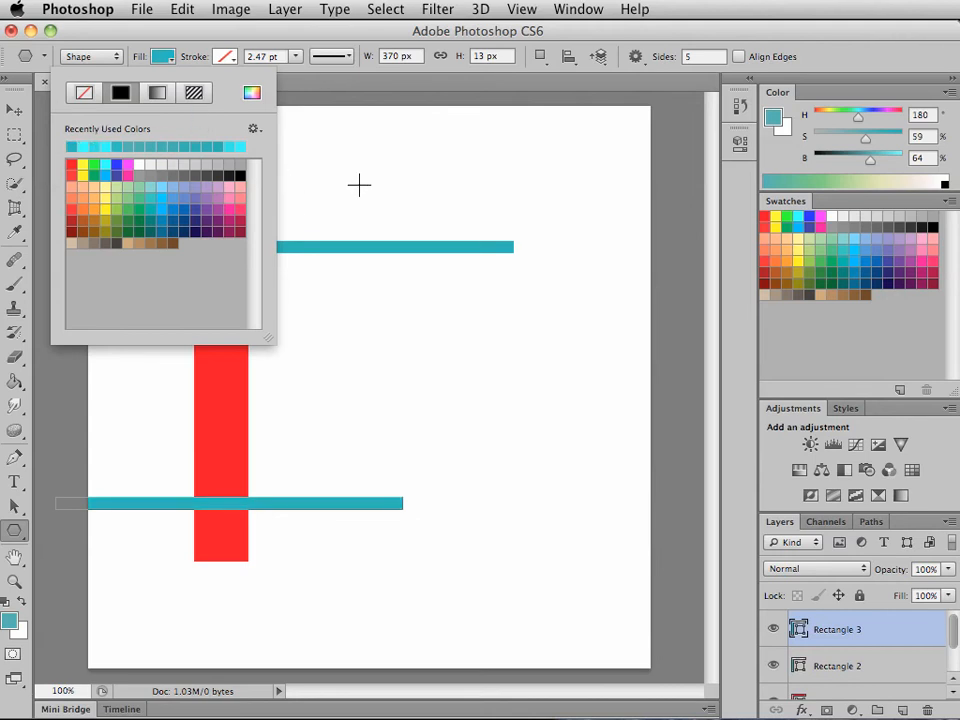
left_click(106, 146)
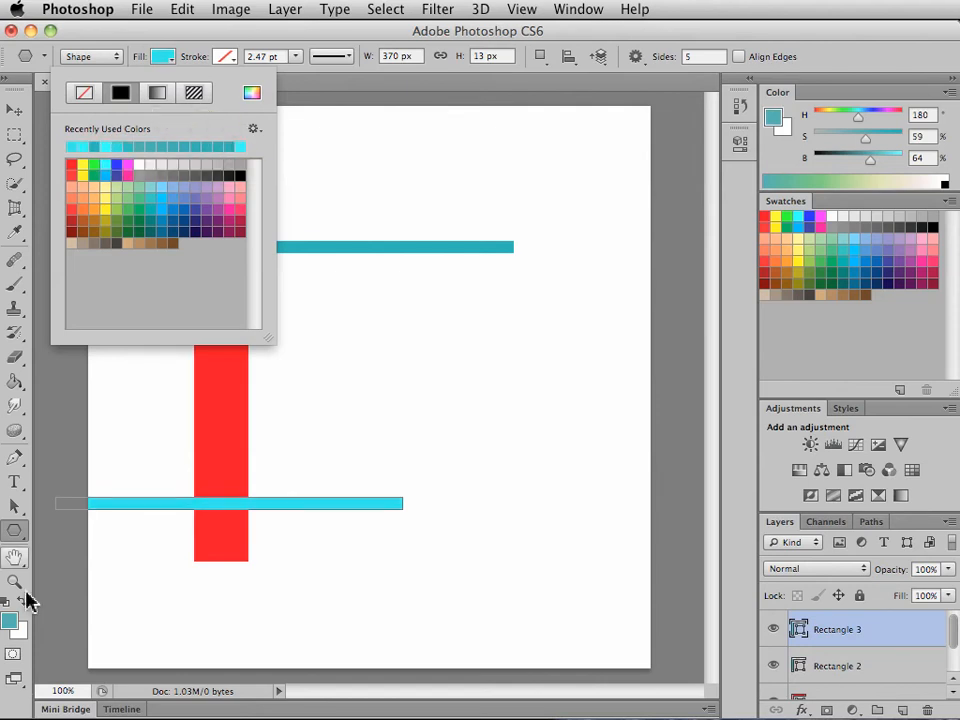
- Draw a five-sided polygon about 93 px wide just above the upper bar and fill it with a brighter recently used cyan
left_click(10, 533)
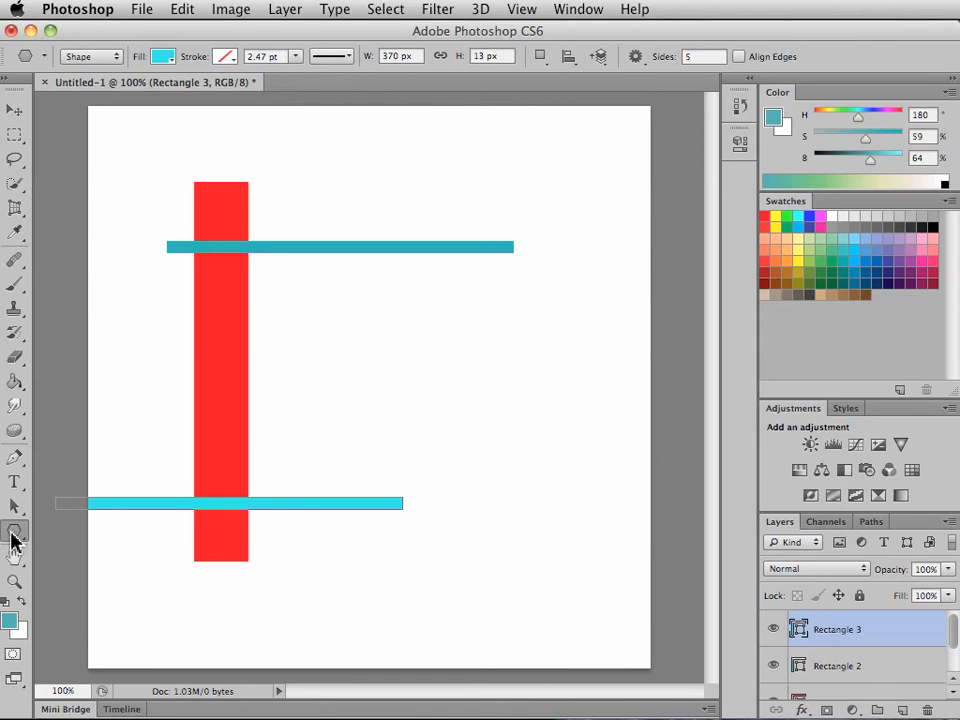
left_click_drag(428, 186, 446, 241)
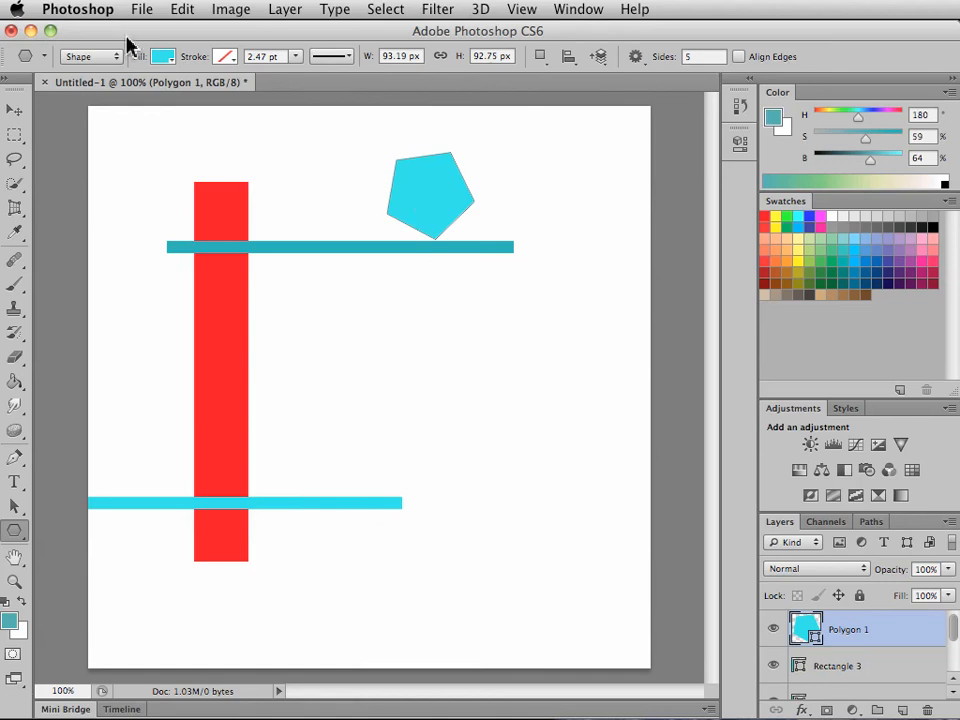
left_click(161, 57)
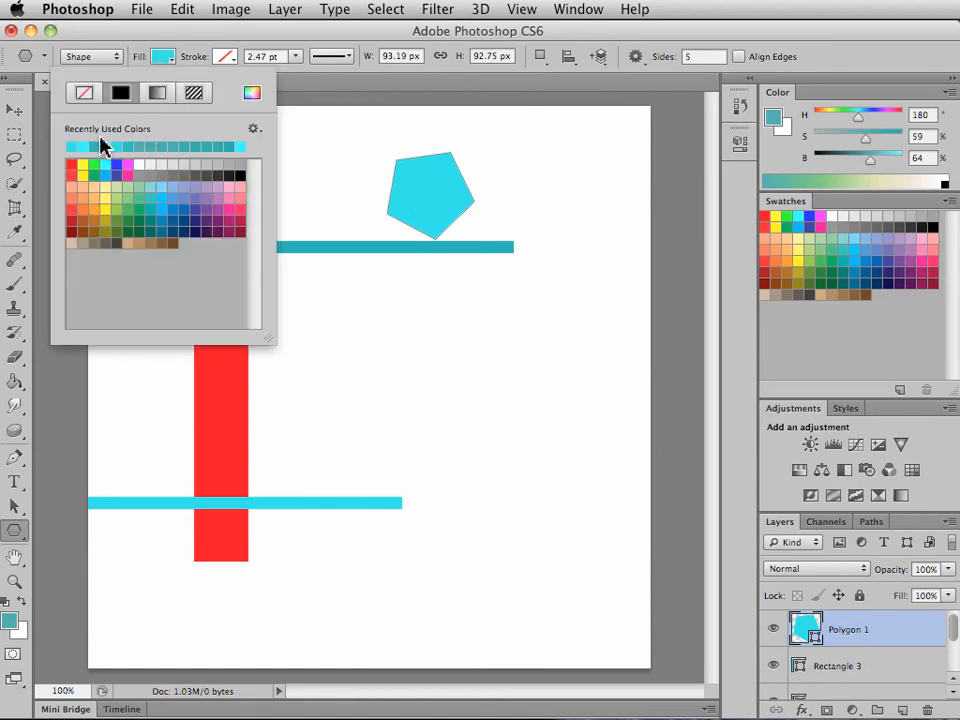
left_click(109, 146)
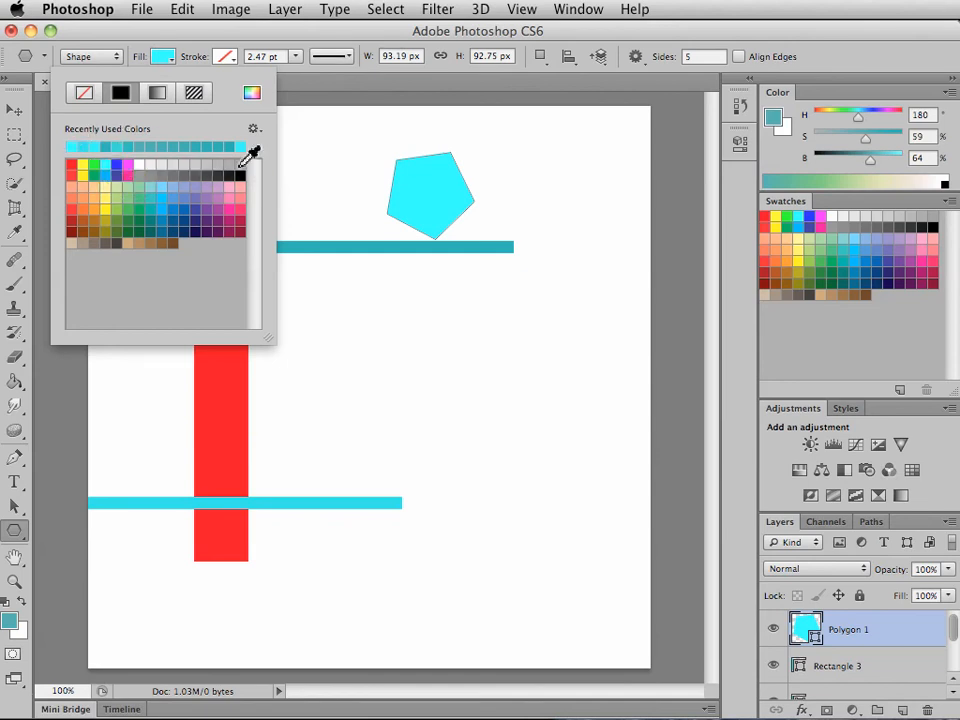
left_click(63, 481)
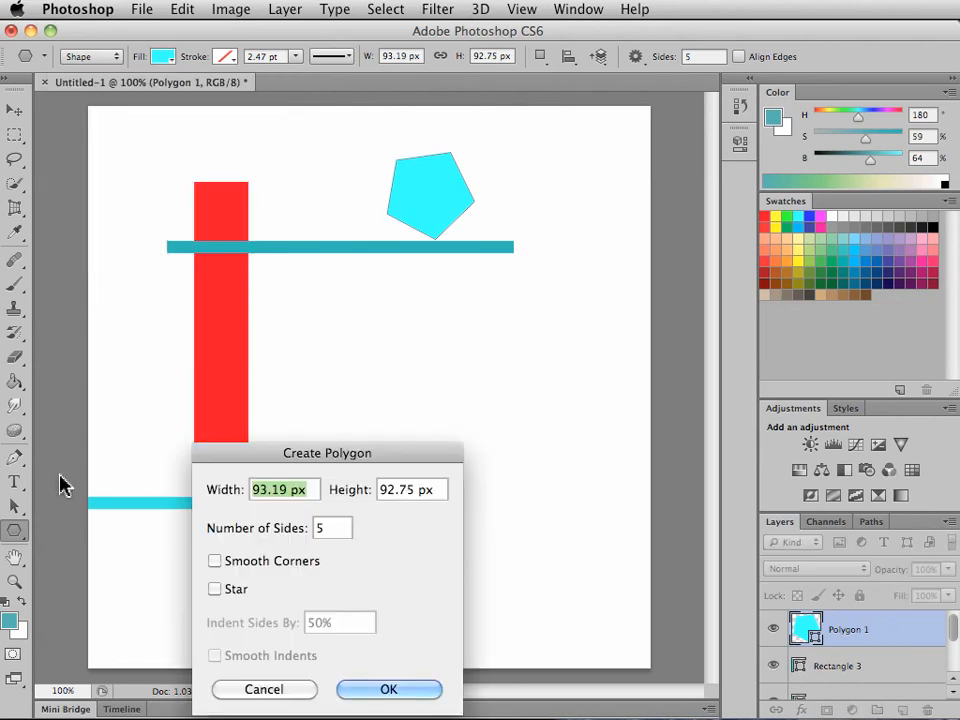
left_click(389, 690)
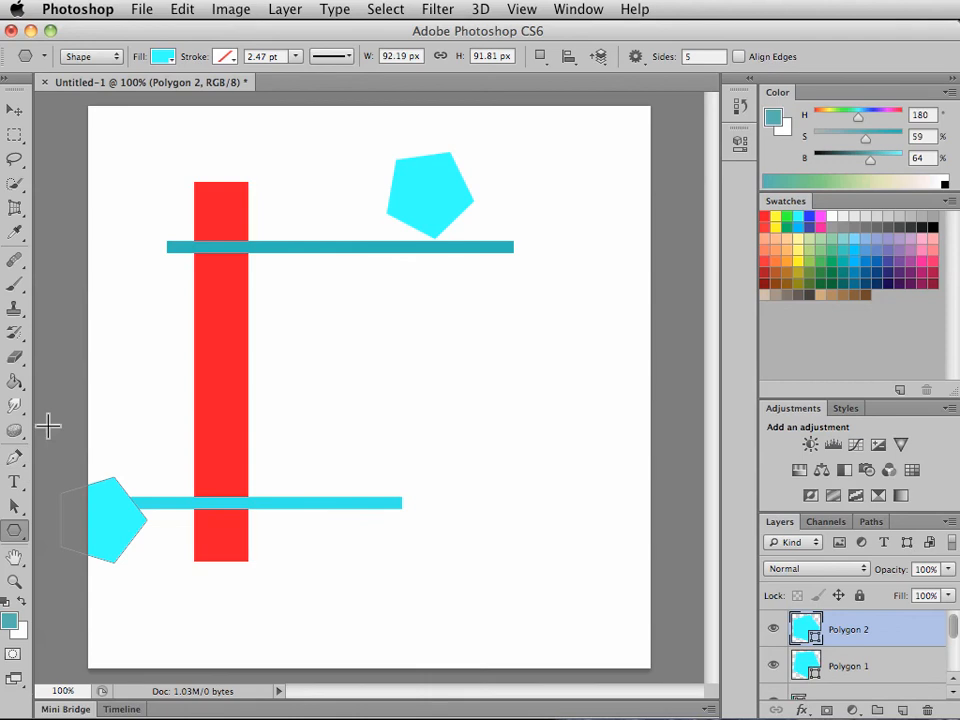
key("super+z")
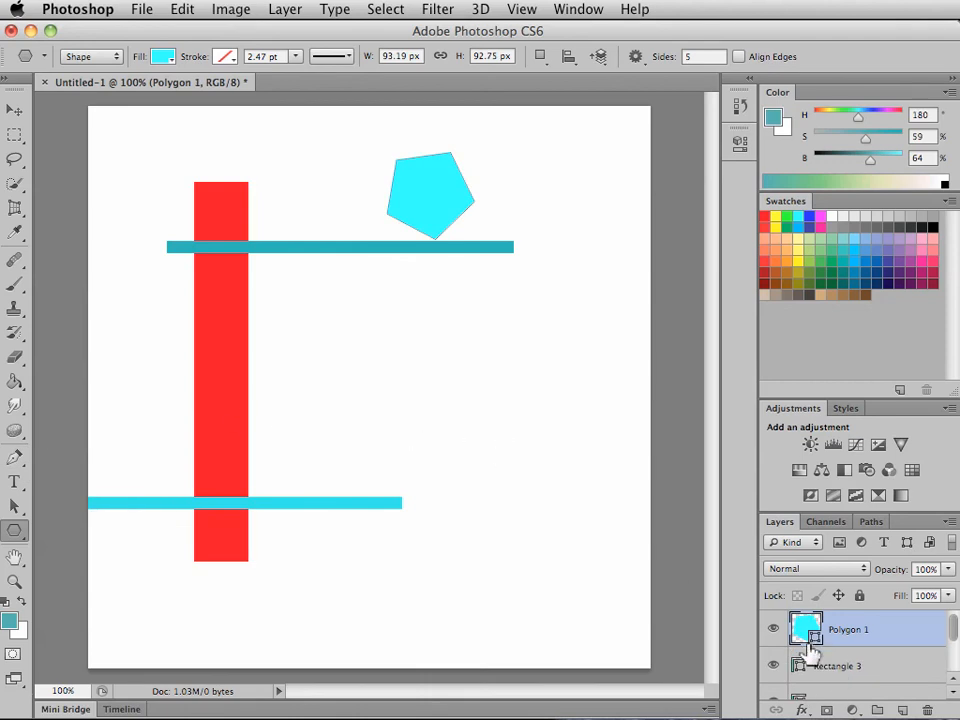
- Try to fill the canvas background with the Paint Bucket while the polygon's shape layer is active, declining rasterization
scroll(810, 660, "down", 1)
scroll(810, 655, "up", 1)
left_click(16, 383)
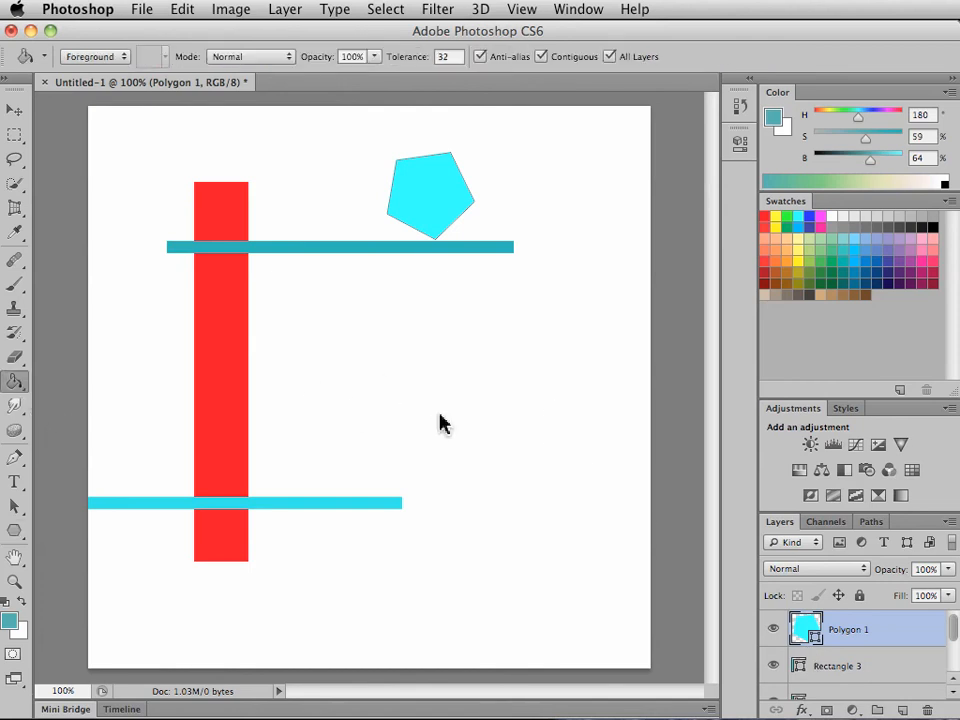
left_click_drag(957, 289, 615, 285)
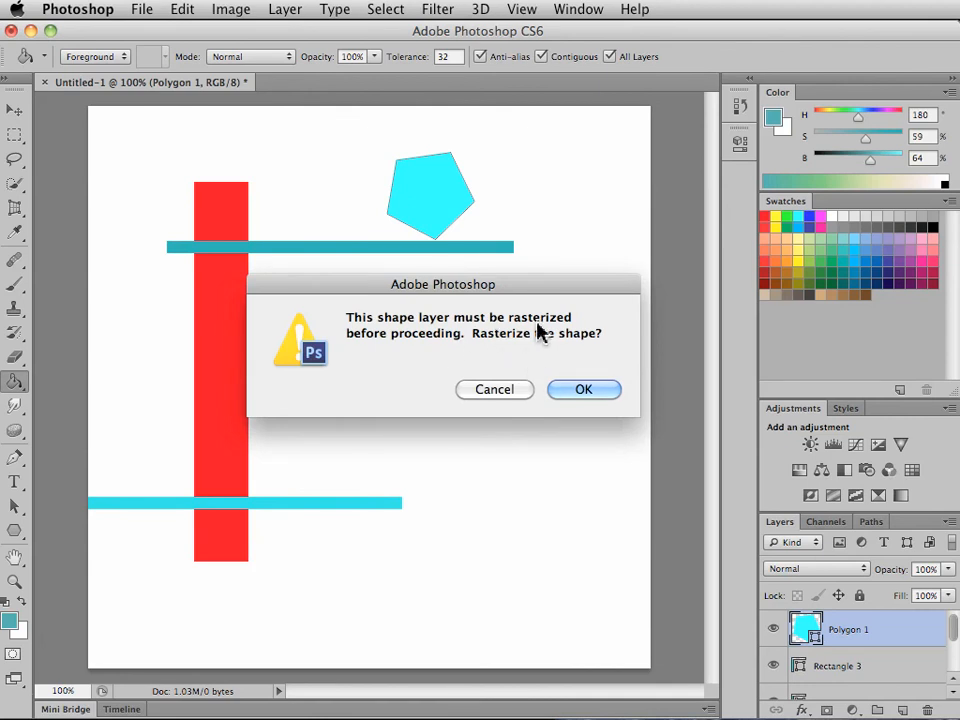
left_click(482, 394)
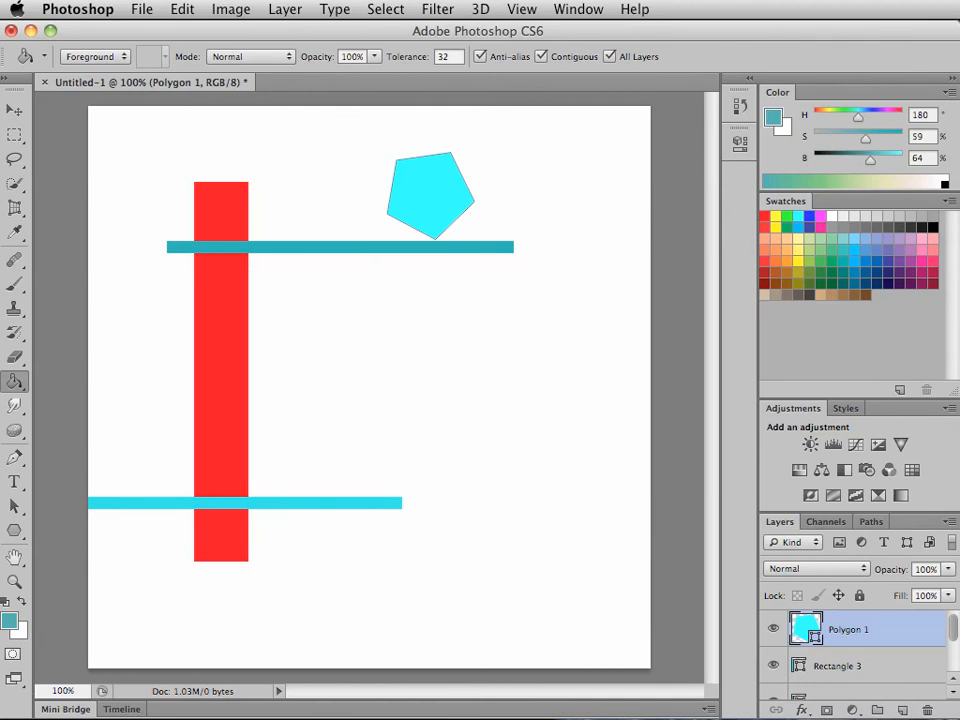
left_click_drag(957, 311, 692, 321)
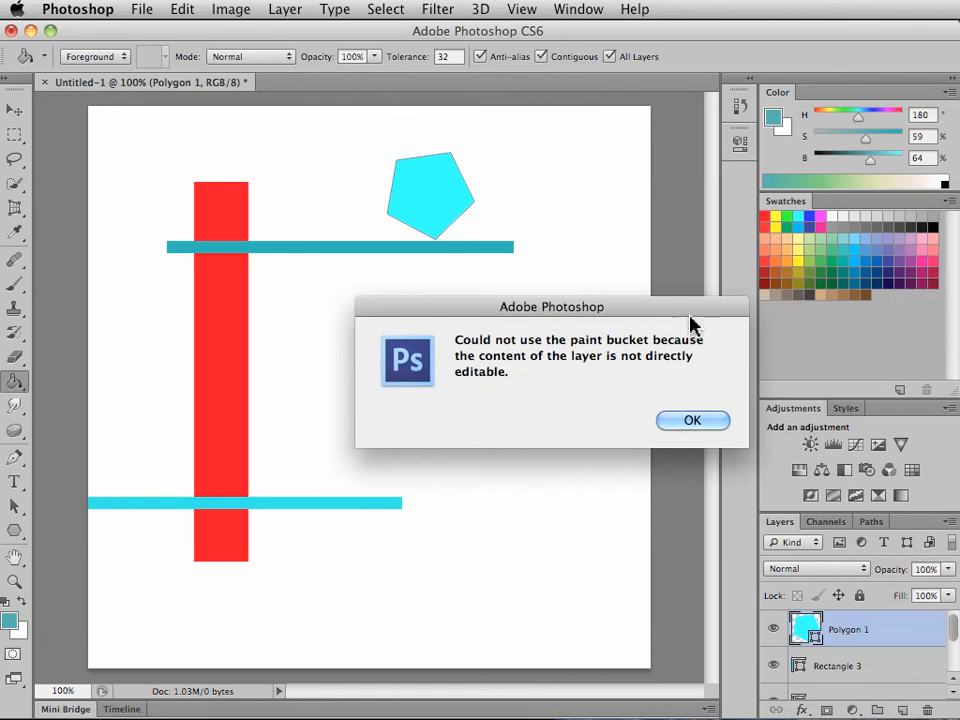
left_click(692, 420)
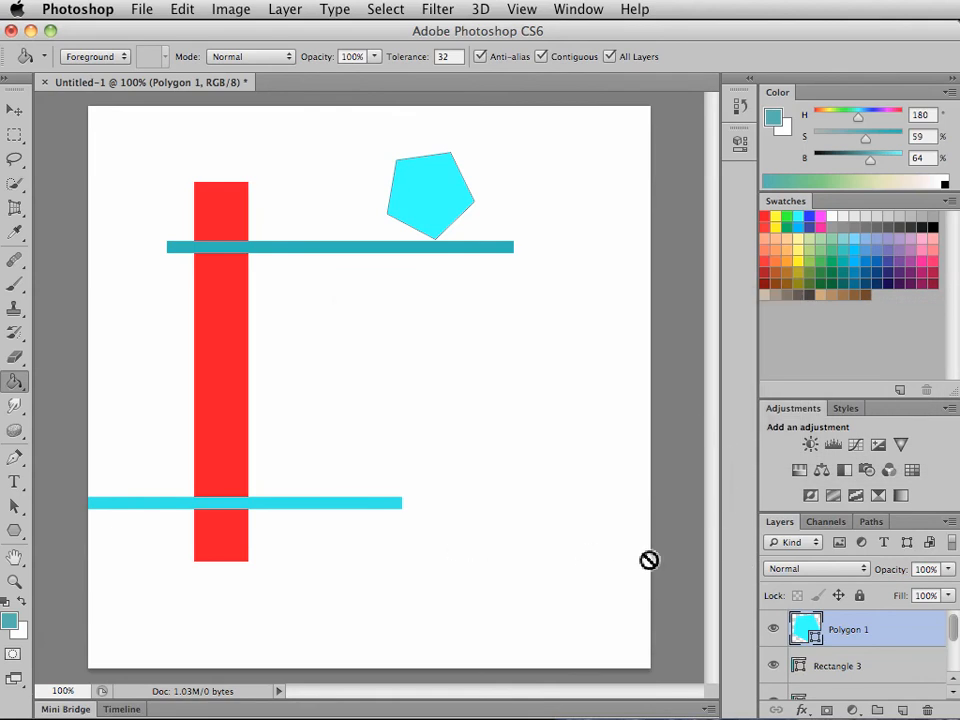
- Add a new layer above the polygon and fill the canvas background with greyish teal #8bafaf using the Paint Bucket
left_click(901, 710)
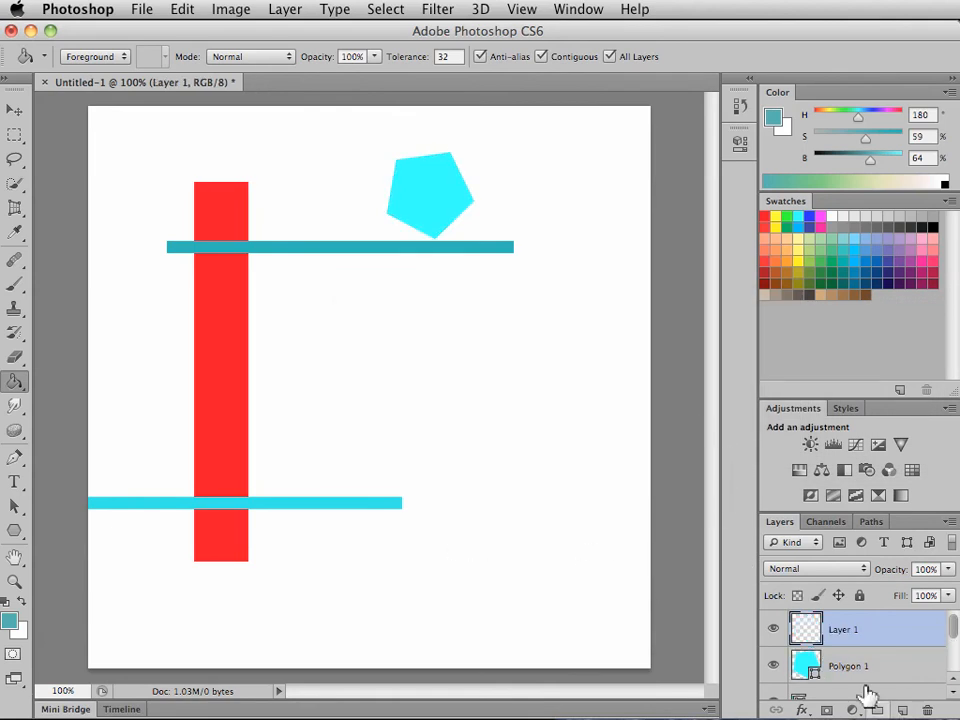
left_click(11, 622)
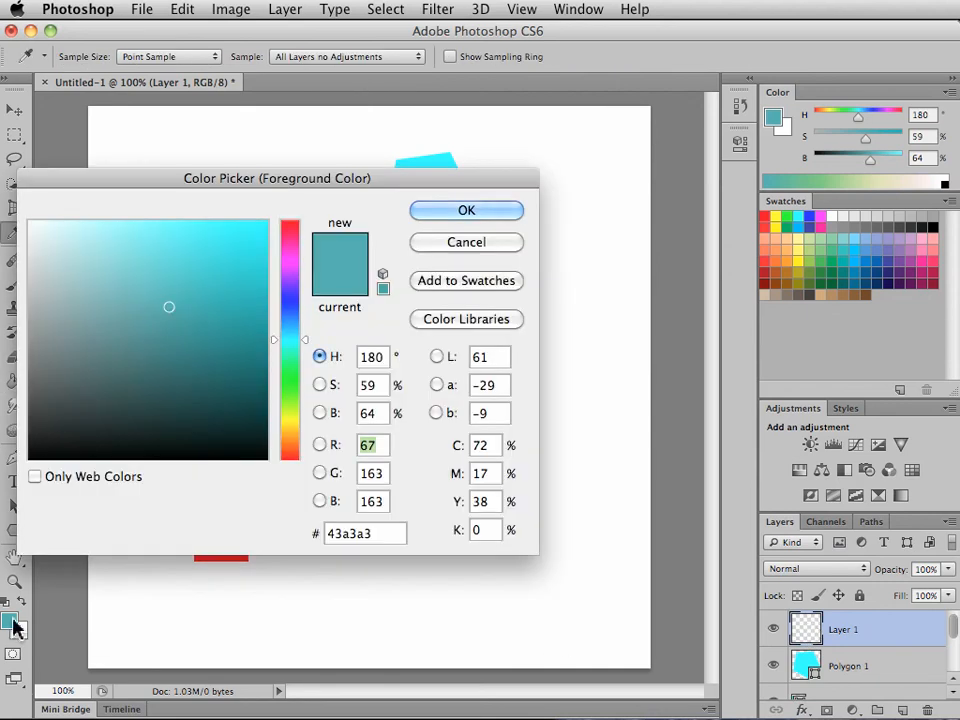
left_click(83, 313)
left_click(76, 288)
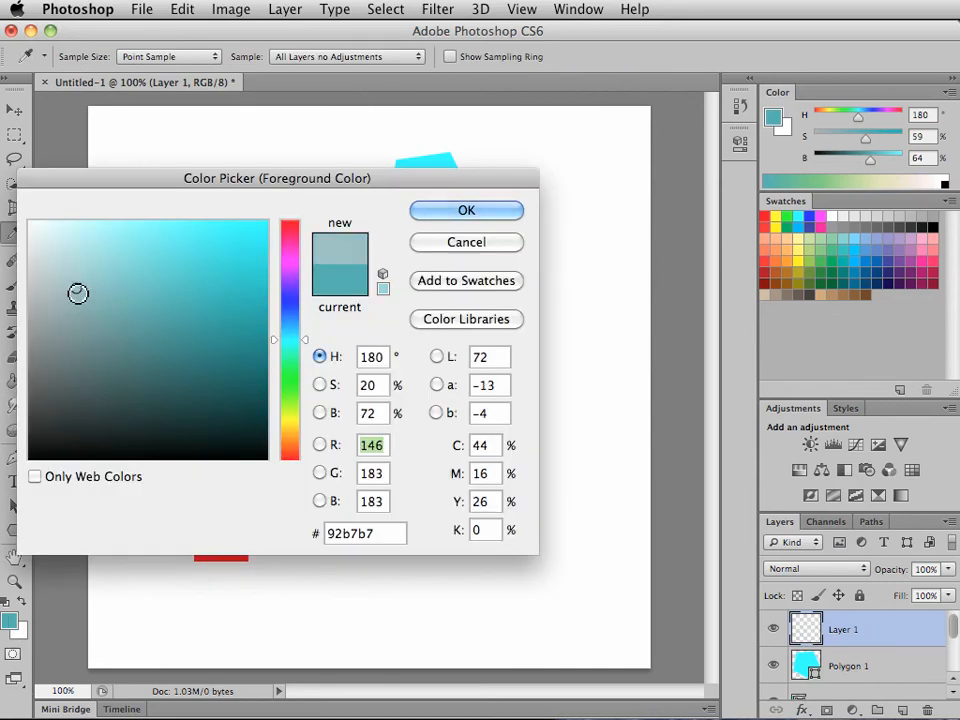
left_click(78, 295)
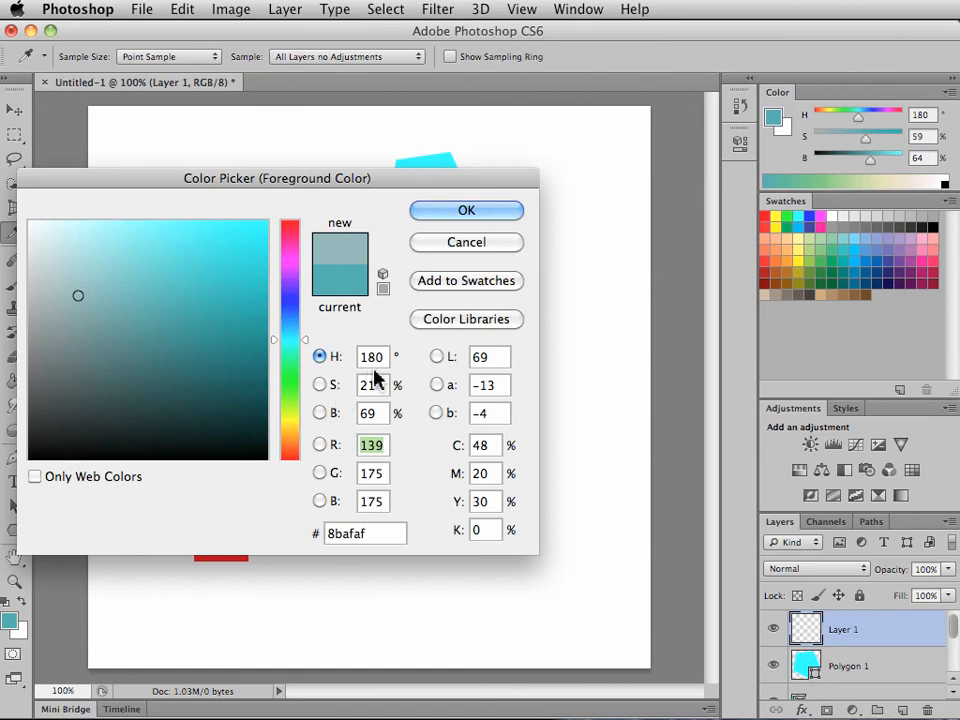
left_click(466, 210)
key("g")
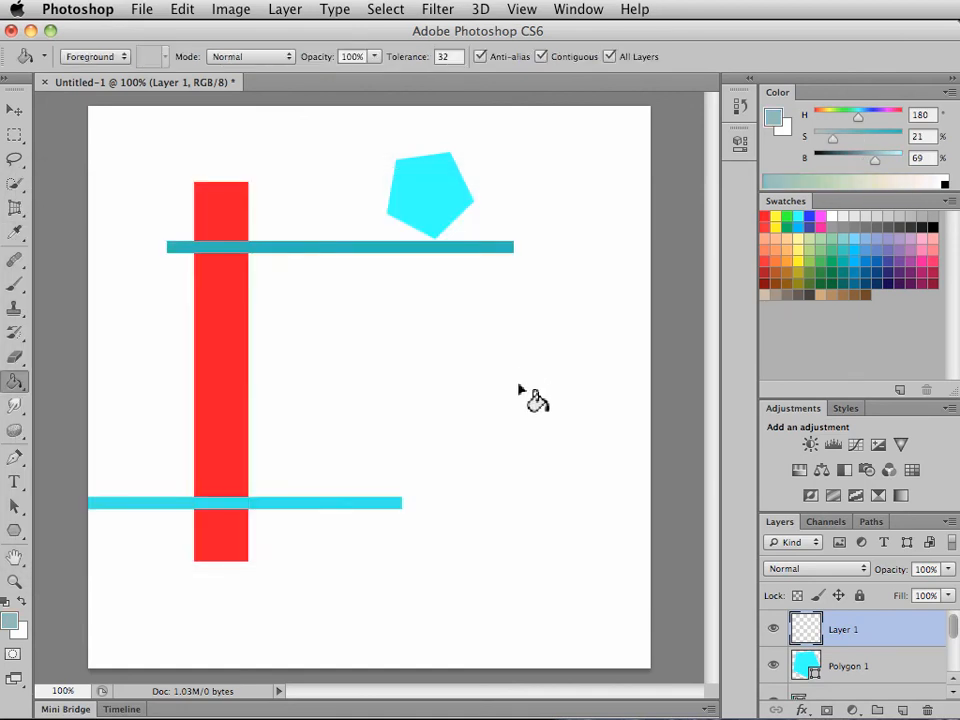
left_click(513, 569)
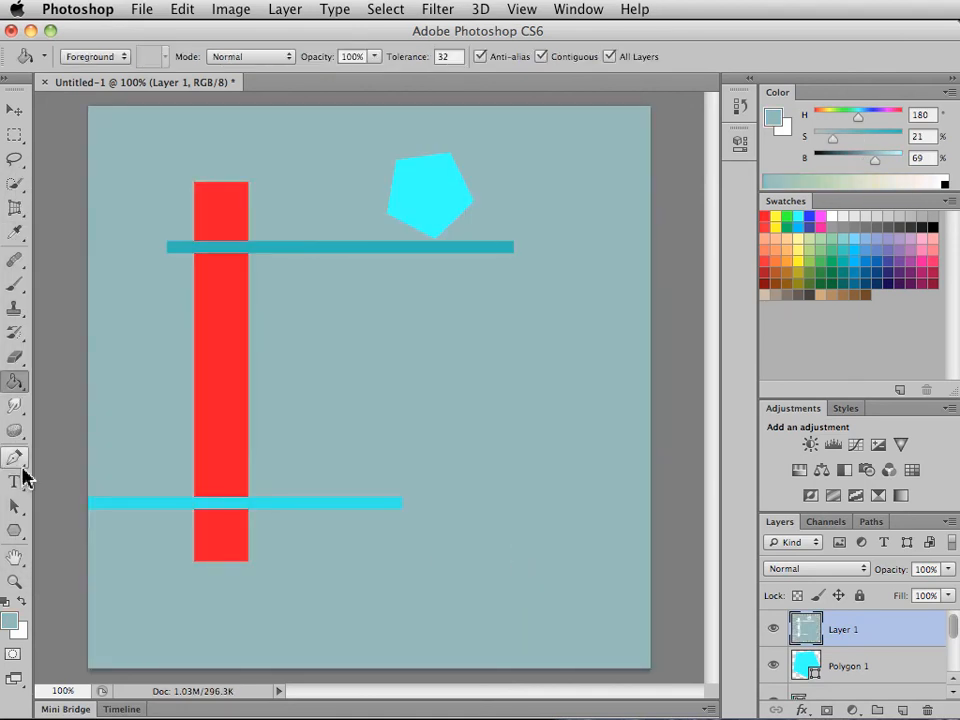
- Draw a five-sided polygon about 48 px wide below the upper bar's right end and fill it with bright cyan
left_click(14, 533)
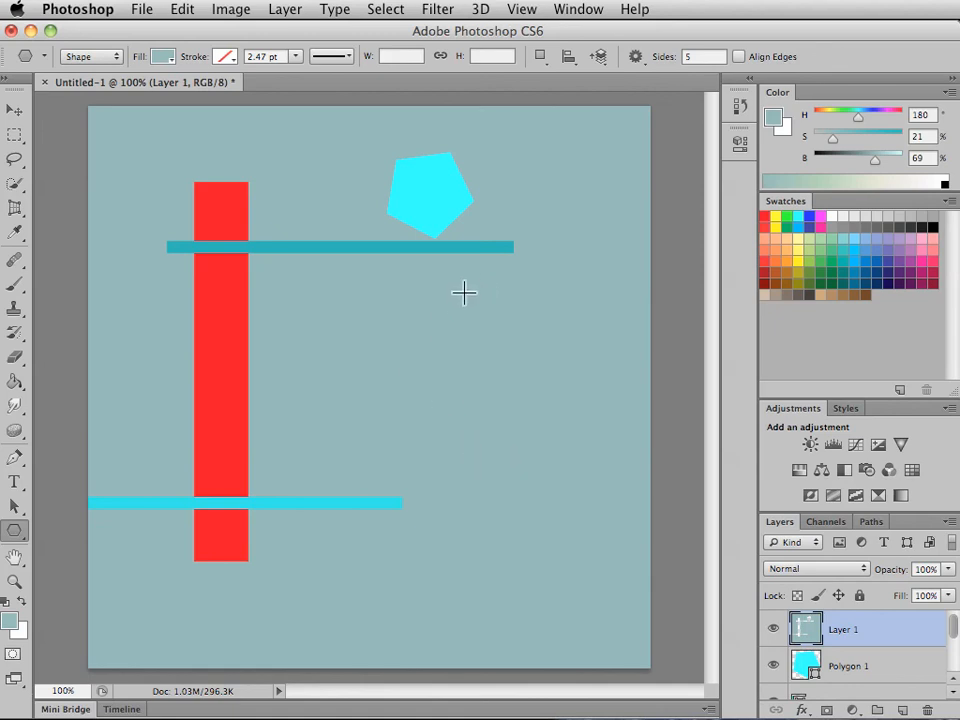
left_click_drag(506, 289, 504, 317)
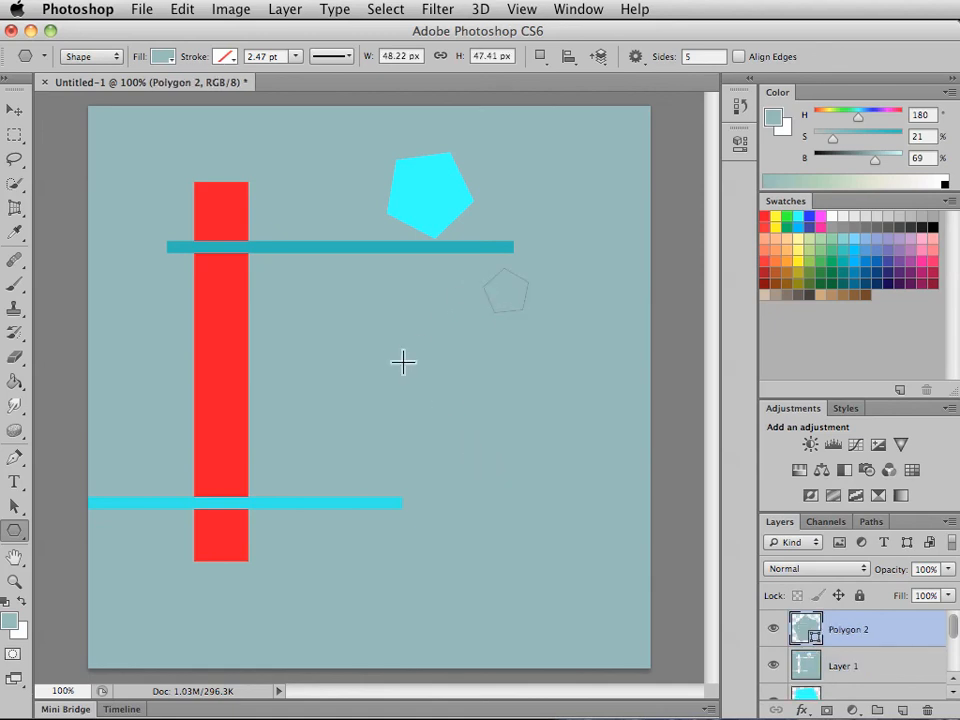
left_click(163, 56)
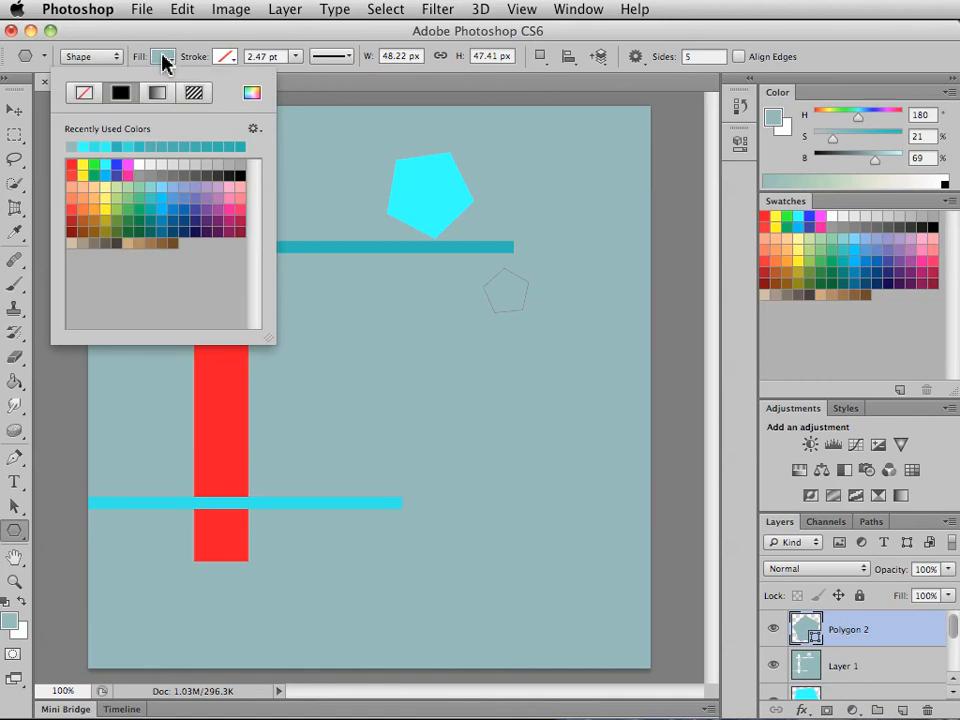
left_click(105, 164)
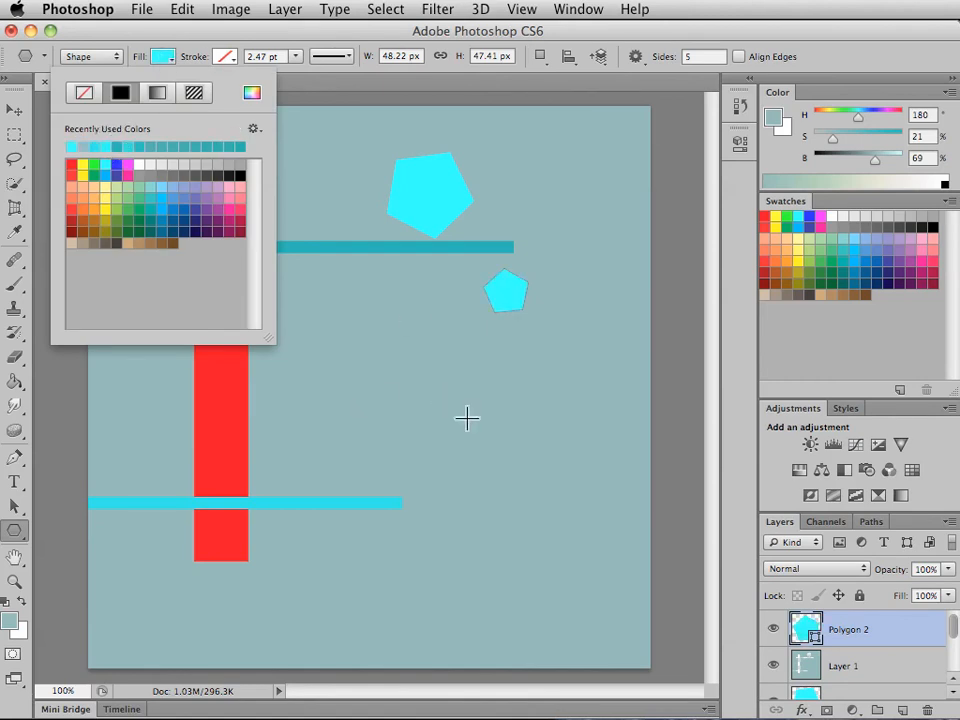
- Draw two more cyan pentagons: a small one in the canvas middle and one about 150 px wide beside the lower bar's right end
left_click(401, 358)
left_click_drag(403, 361, 412, 381)
left_click_drag(480, 480, 484, 557)
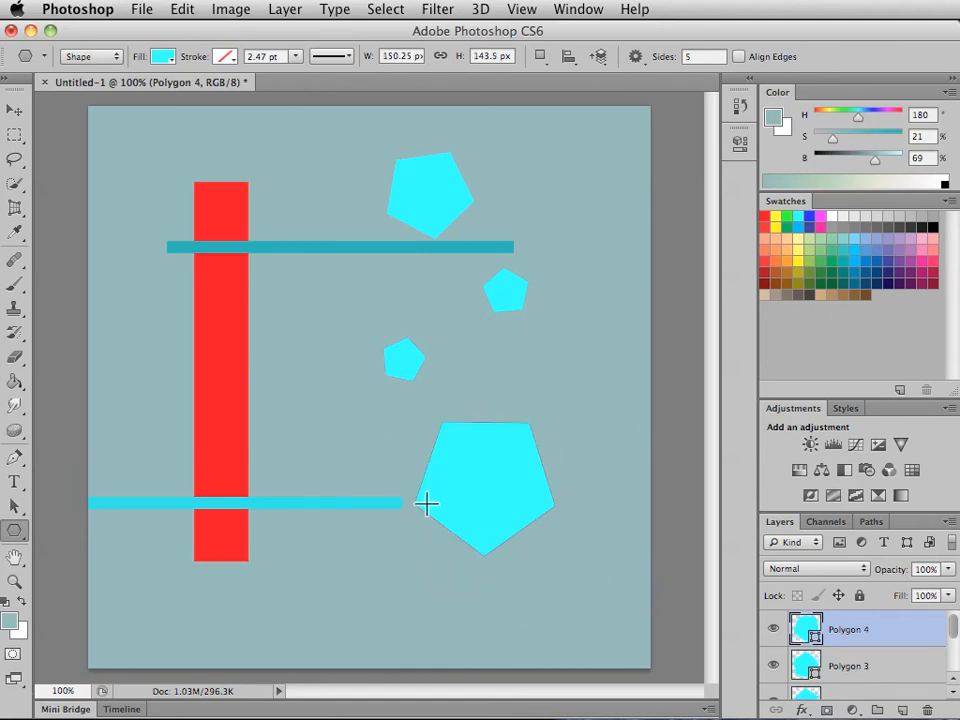
- Move the large pentagon farther from the lower bar's right end with the Move tool, keeping the background fill in place
left_click(14, 110)
left_click_drag(521, 480, 556, 486)
left_click_drag(614, 400, 617, 446)
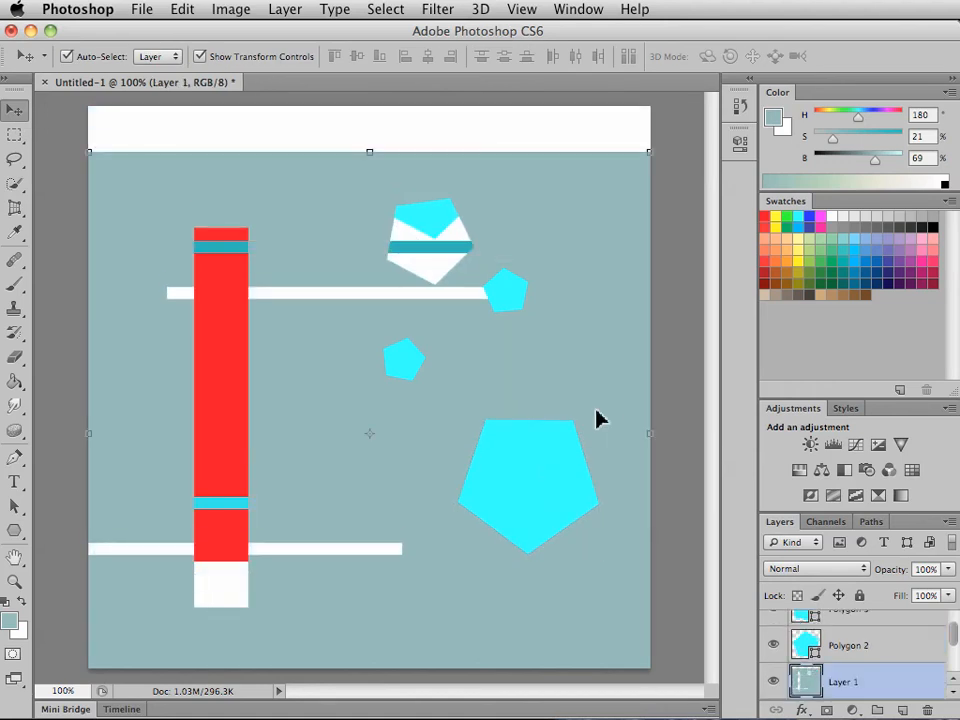
key("super+z")
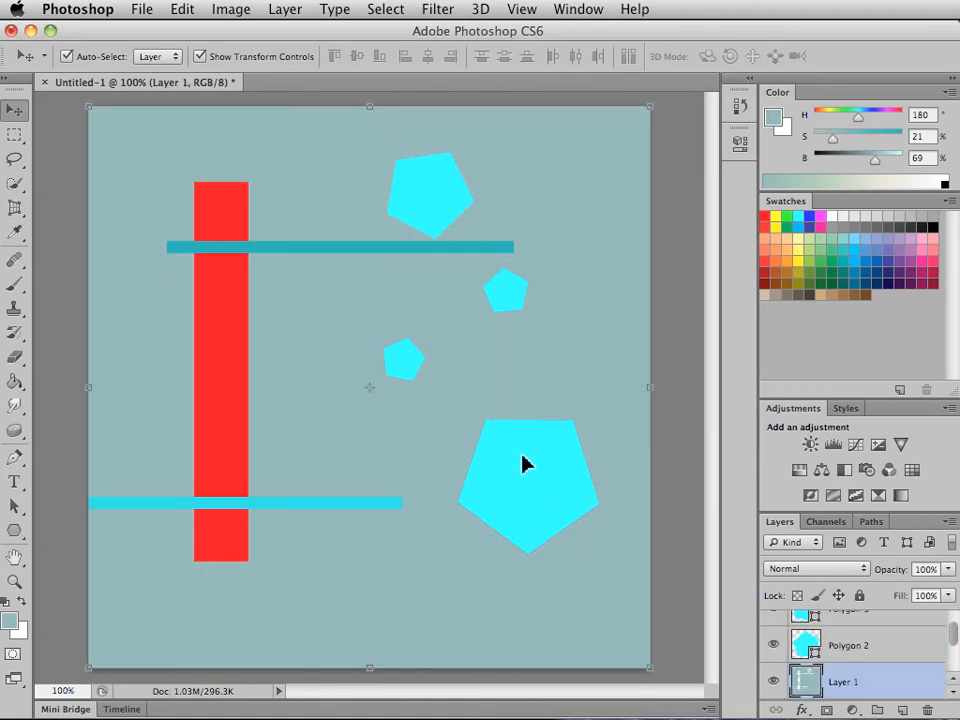
- Select the large pentagon, rotate it clockwise by about 54.7° and apply the transformation
left_click(800, 620)
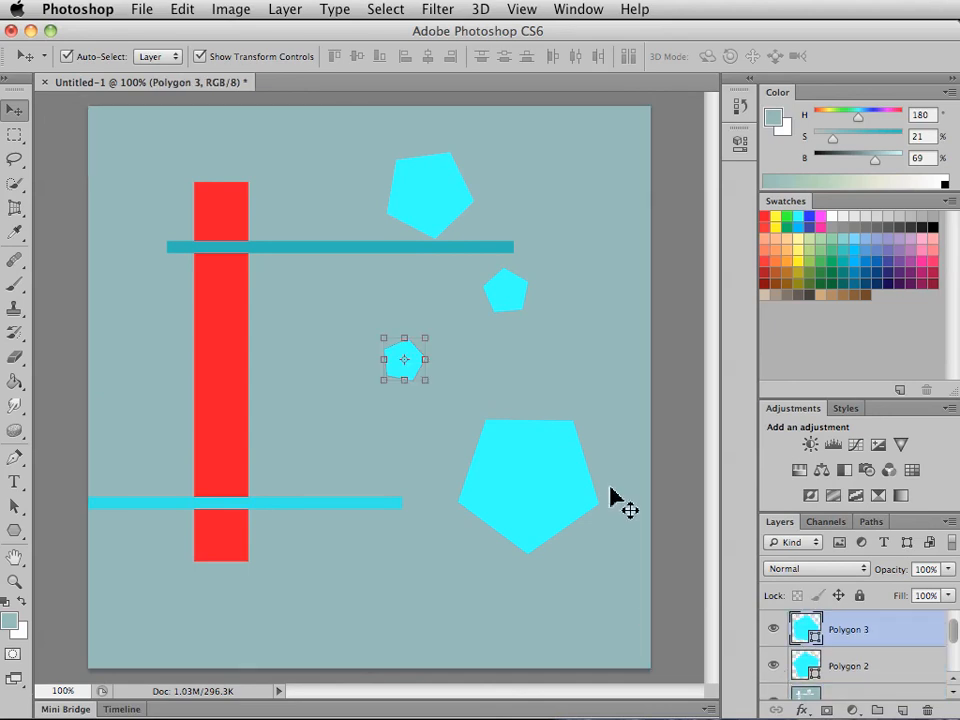
left_click(560, 500)
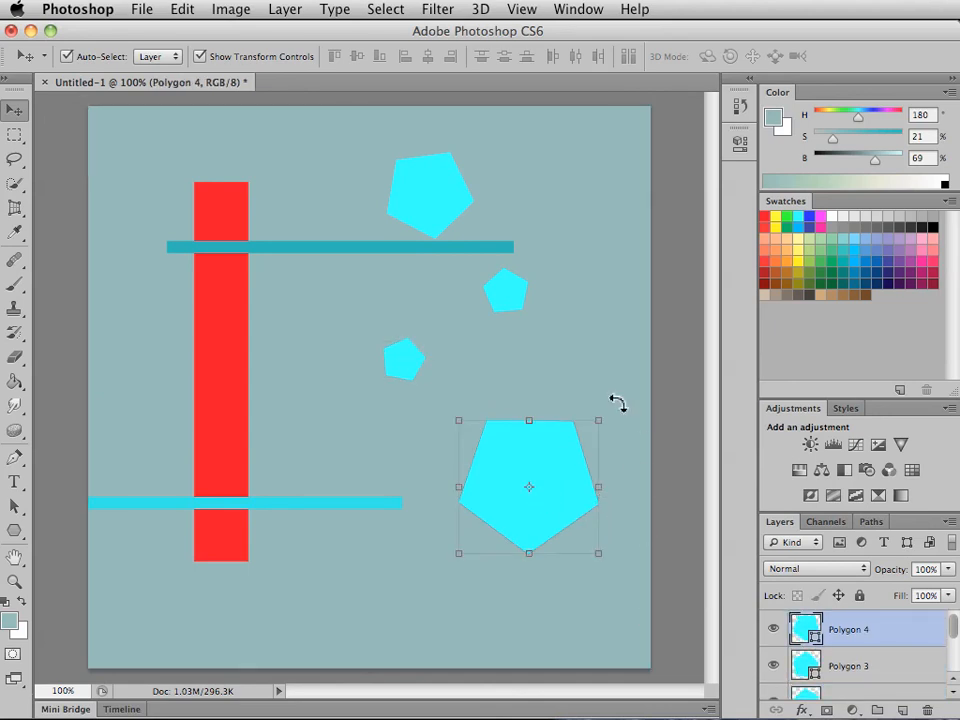
left_click_drag(617, 404, 624, 508)
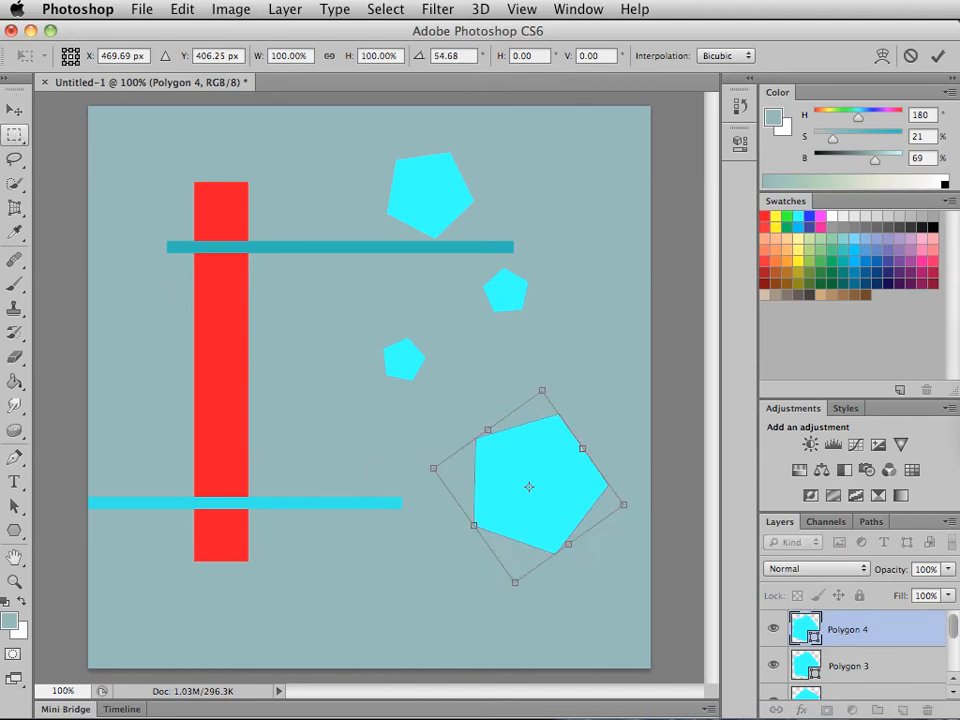
left_click(14, 133)
left_click(731, 405)
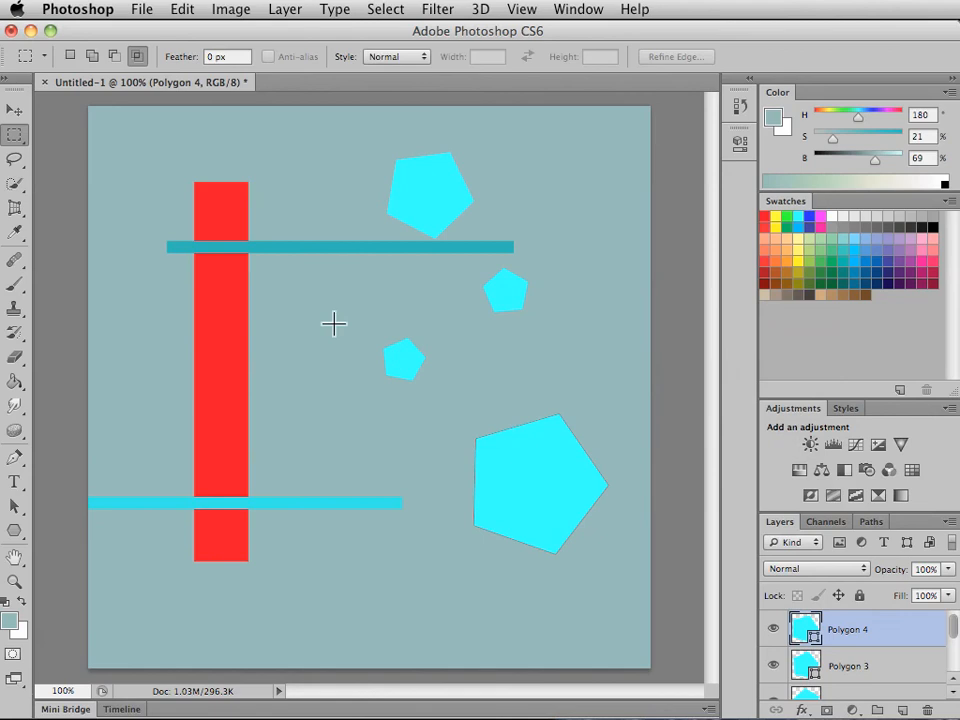
- Draw a tiny rectangular selection between the red bar and the large pentagon and deselect it
left_click_drag(304, 411, 315, 431)
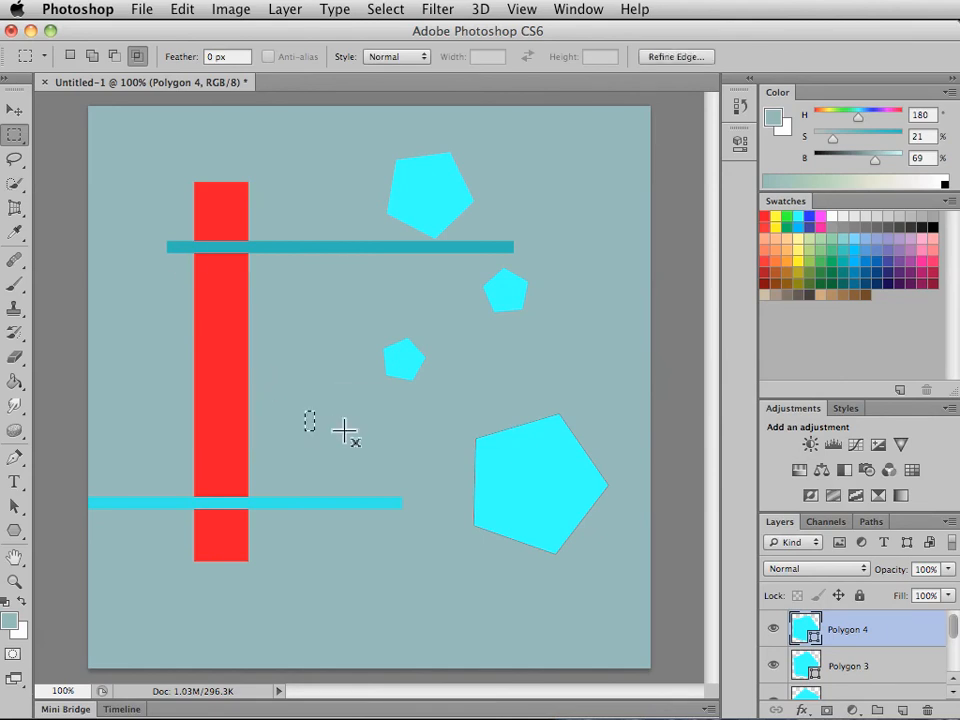
key("super+d")
- Switch to the Ellipse tool, draw a narrow 19 by 58 px ellipse above the lower bar's right end, and undo it
left_click(20, 528)
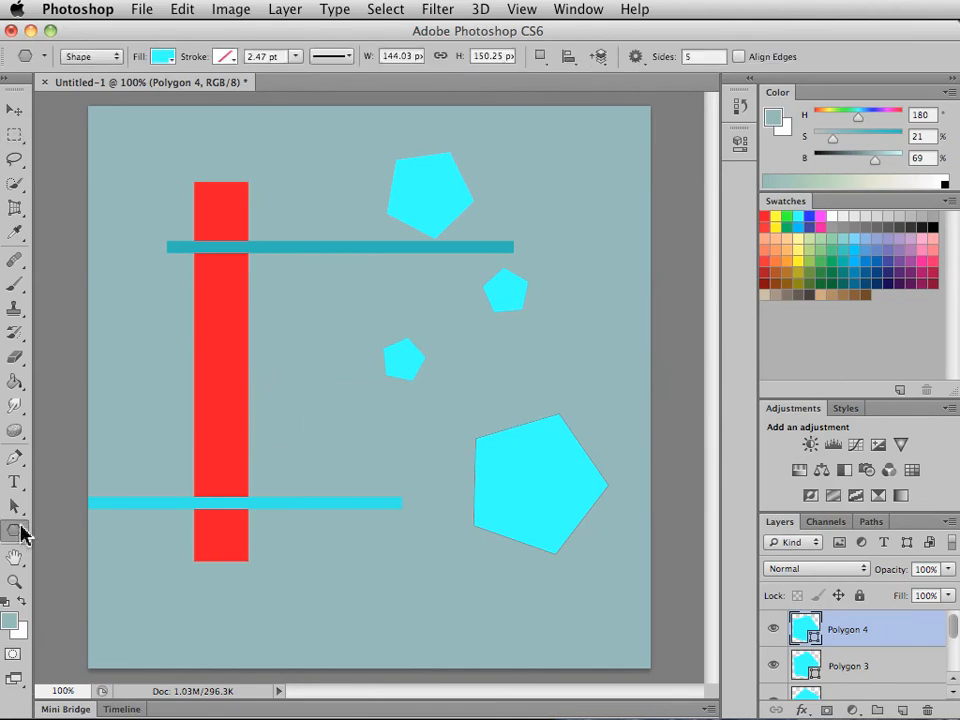
left_click(80, 563)
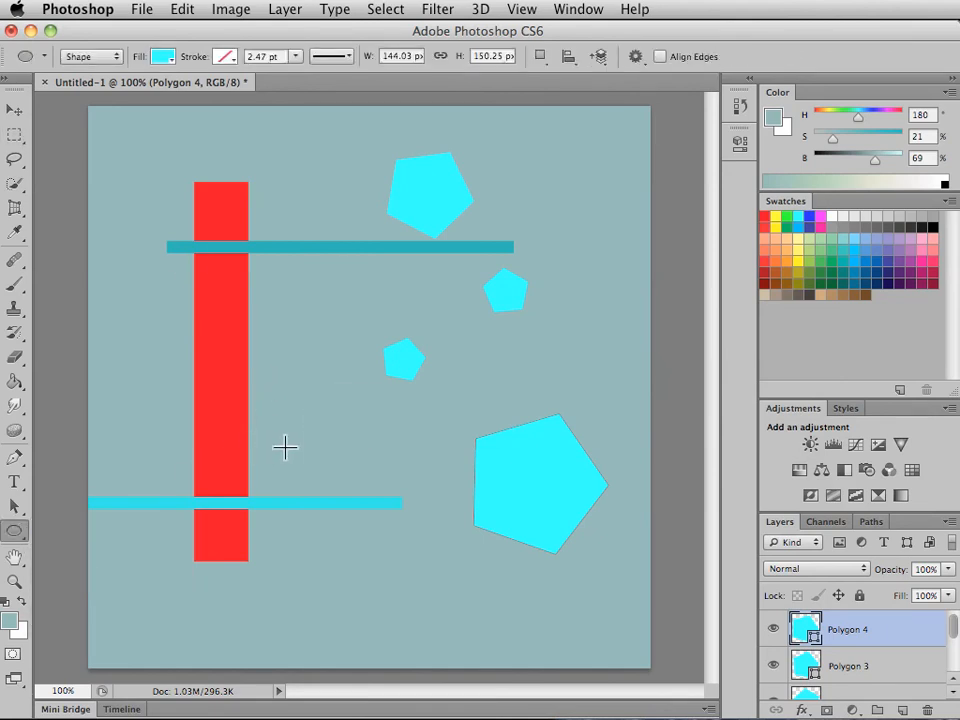
left_click_drag(377, 442, 376, 494)
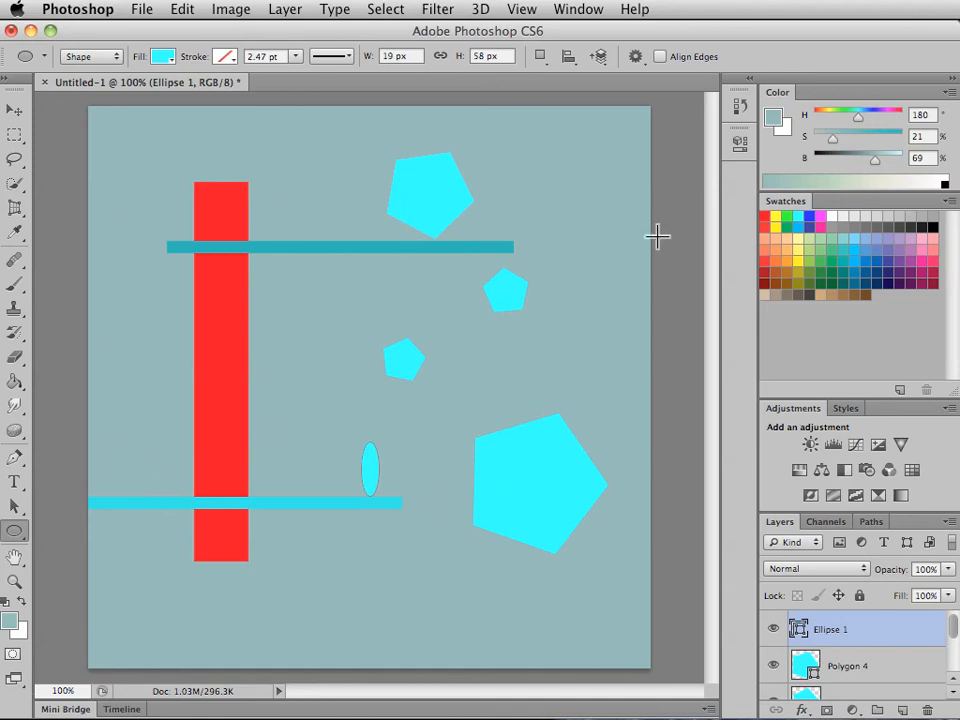
key("ctrl+z")
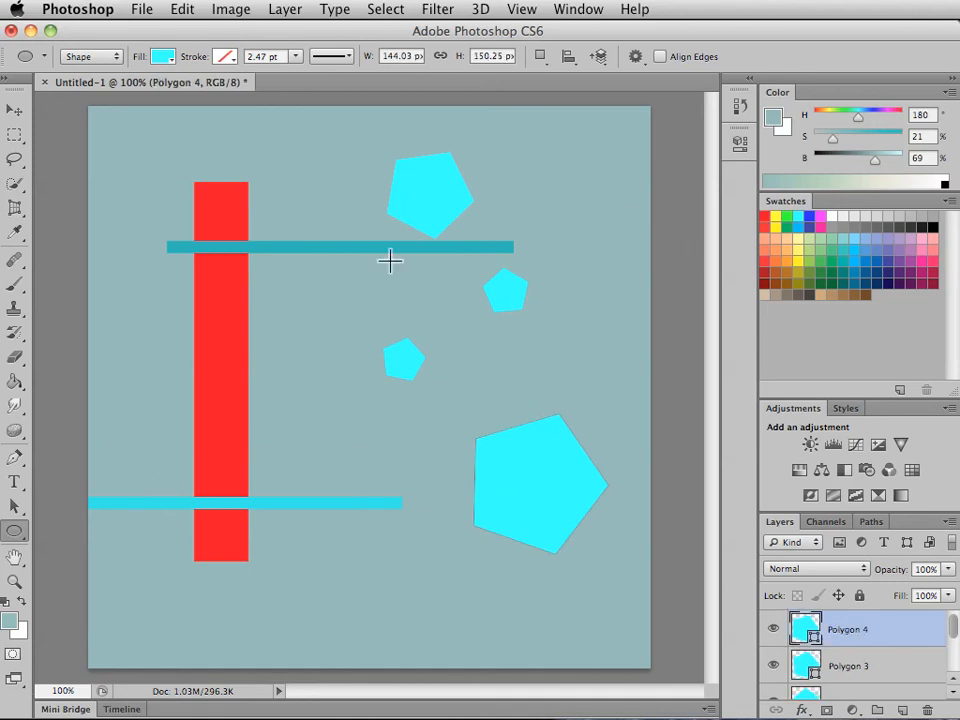